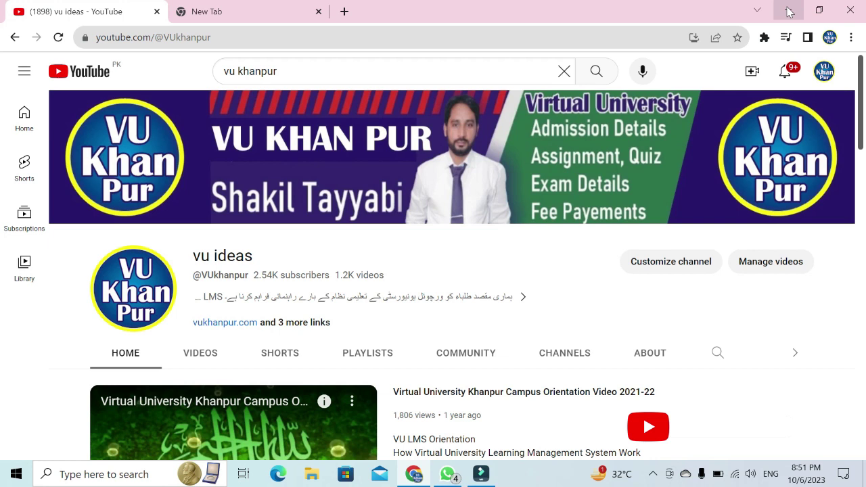
Step: Minimize the Chrome window showing the YouTube channel to reveal the desktop
{"action": "left_click", "coordinate": [788, 10]}
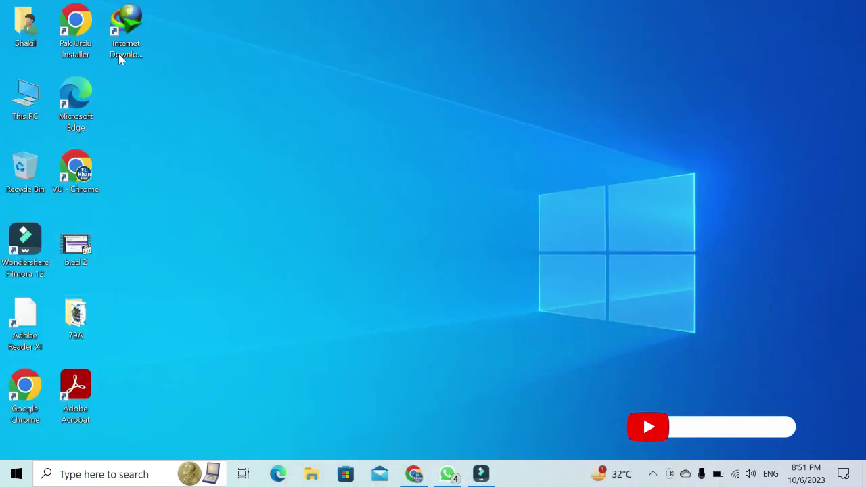
Step: Launch Internet Download Manager and open B.ed Final Semester.pdf in Adobe Acrobat
{"action": "left_click", "coordinate": [126, 27]}
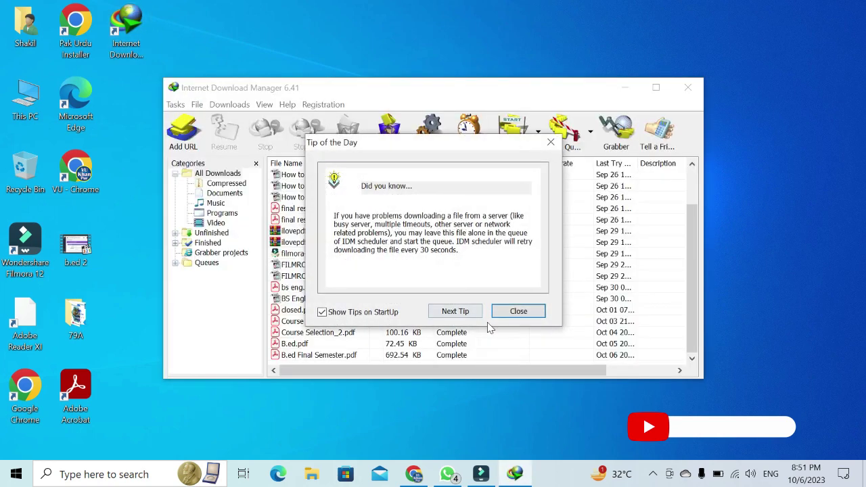
{"action": "left_click", "coordinate": [508, 308]}
{"action": "double_click", "coordinate": [310, 356]}
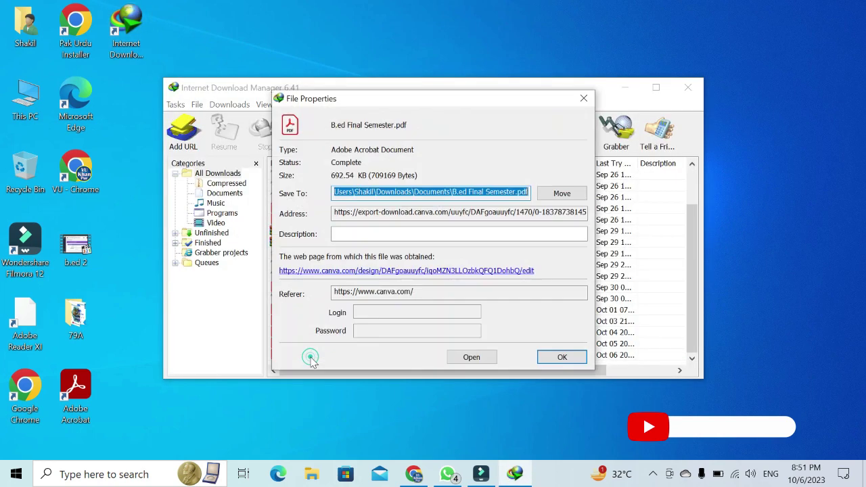
{"action": "left_click", "coordinate": [471, 358]}
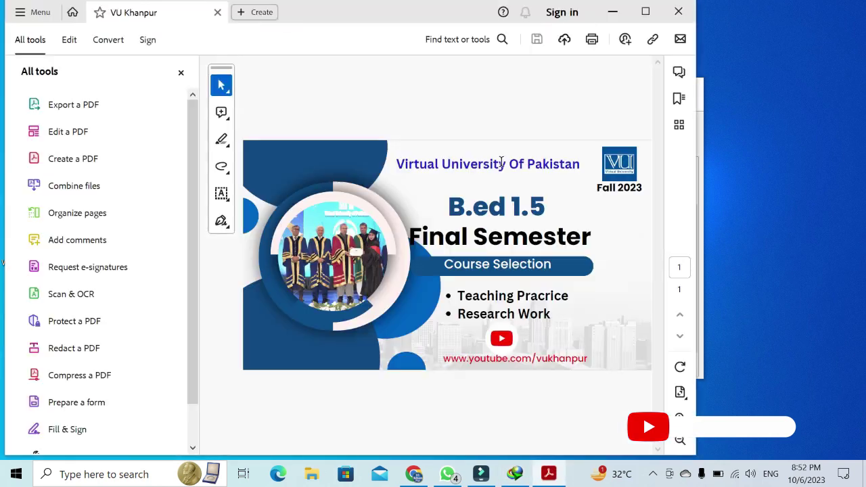
{"action": "left_click", "coordinate": [181, 71]}
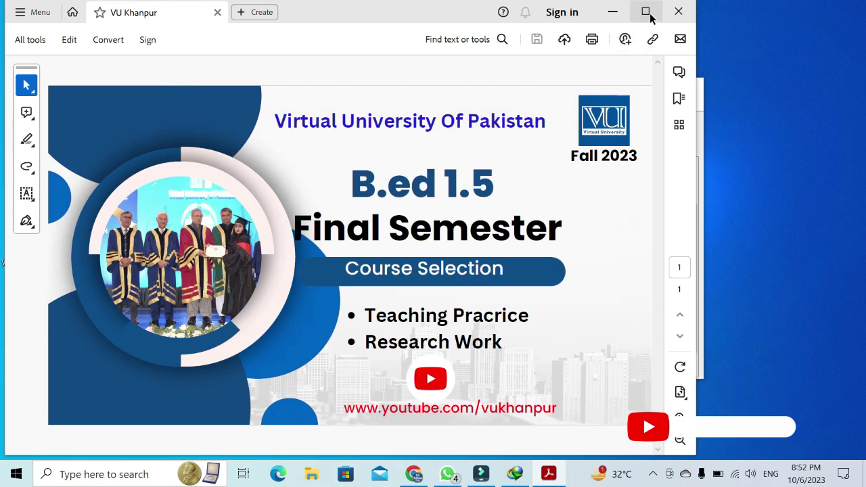
Step: Maximize Acrobat to view the flyer, dismiss the update notice, then minimize Acrobat
{"action": "left_click", "coordinate": [646, 11]}
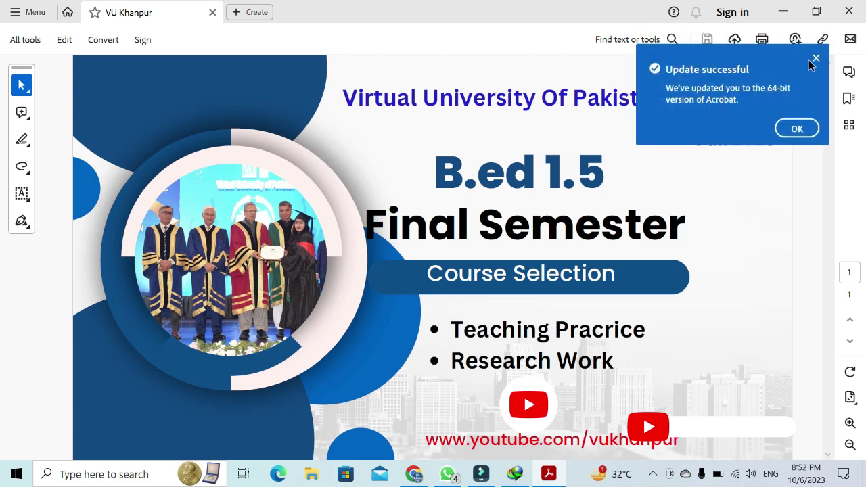
{"action": "left_click", "coordinate": [795, 128]}
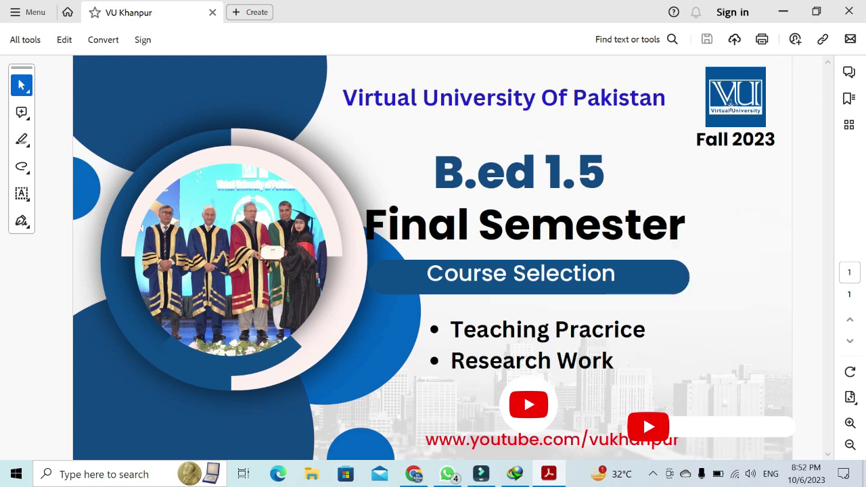
{"action": "left_click", "coordinate": [784, 13]}
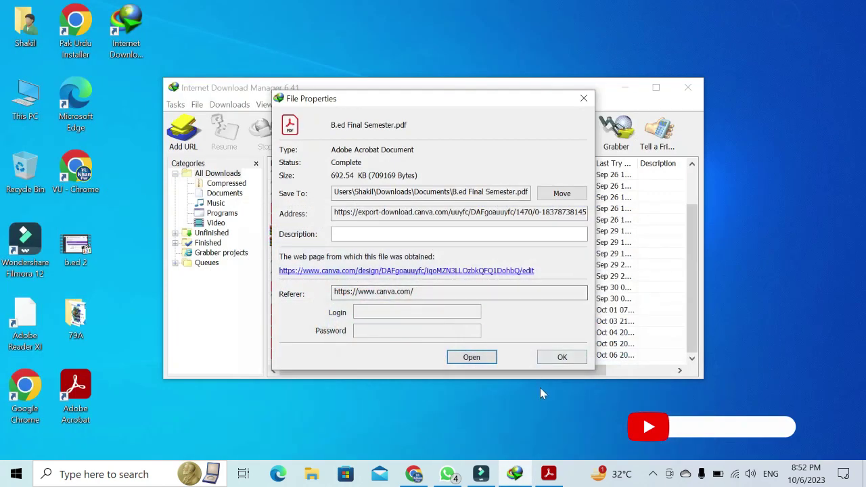
Step: Close File Properties and IDM, refresh the desktop, and restore Chrome from the taskbar
{"action": "left_click", "coordinate": [560, 357]}
{"action": "left_click", "coordinate": [688, 87]}
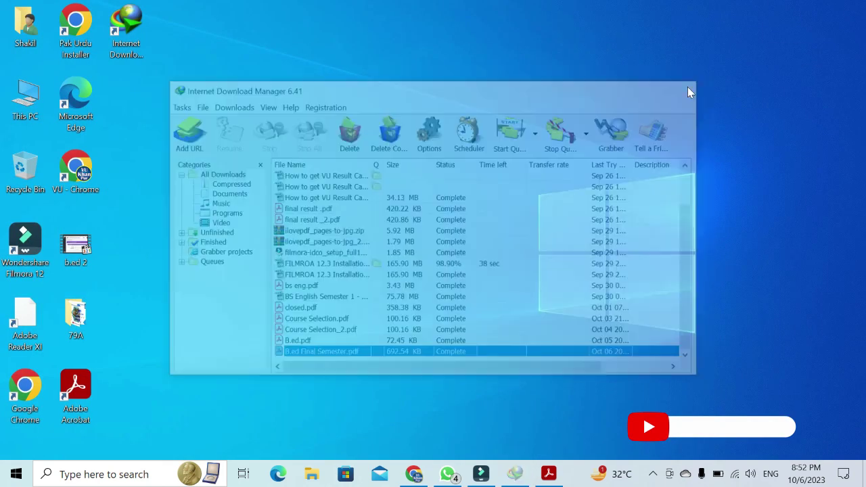
{"action": "right_click", "coordinate": [242, 124]}
{"action": "left_click", "coordinate": [148, 161]}
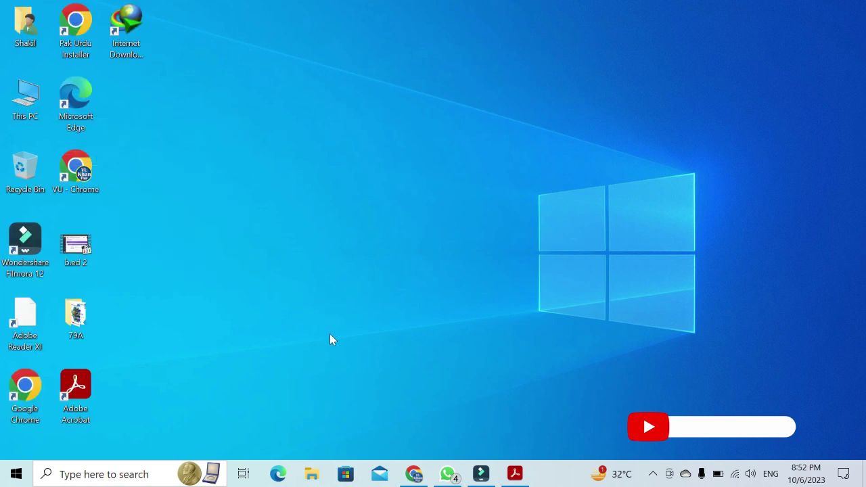
{"action": "left_click", "coordinate": [414, 474]}
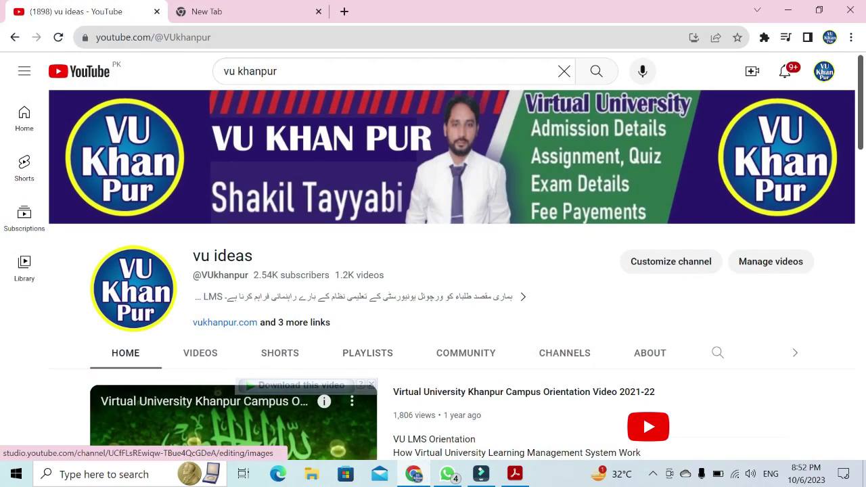
Step: Open the VU LMS login page in a new tab and replace the Student ID
{"action": "left_click", "coordinate": [343, 12]}
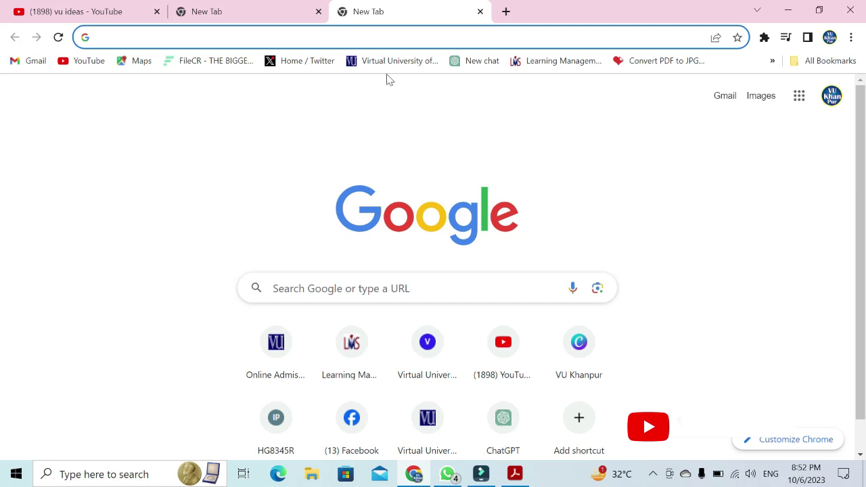
{"action": "left_click", "coordinate": [552, 61]}
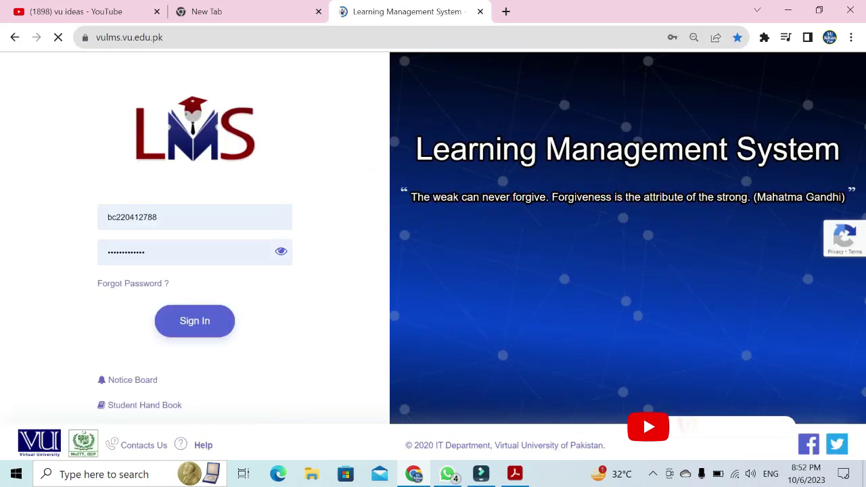
{"action": "left_click", "coordinate": [202, 212]}
{"action": "left_click_drag", "start_coordinate": [201, 212], "coordinate": [48, 223]}
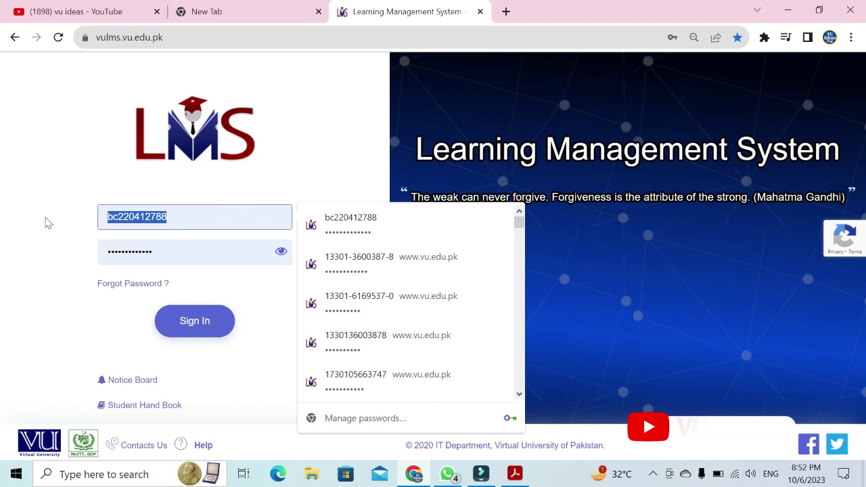
{"action": "type", "text": "bc"}
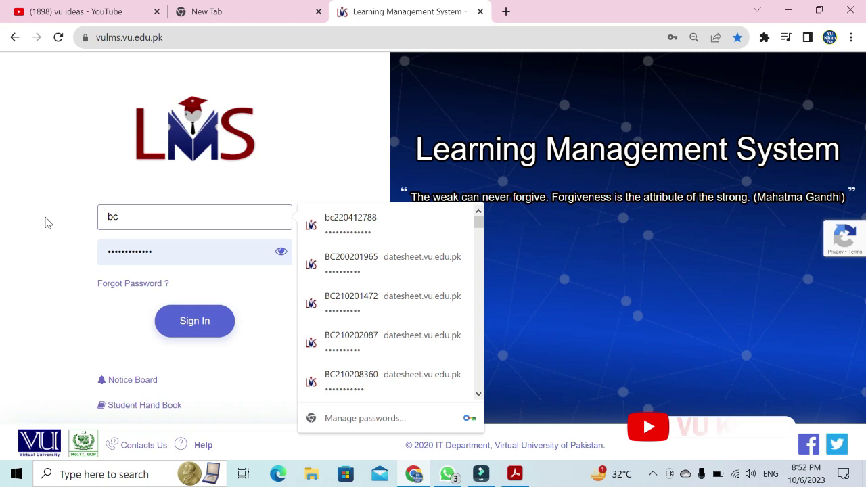
{"action": "type", "text": "220"}
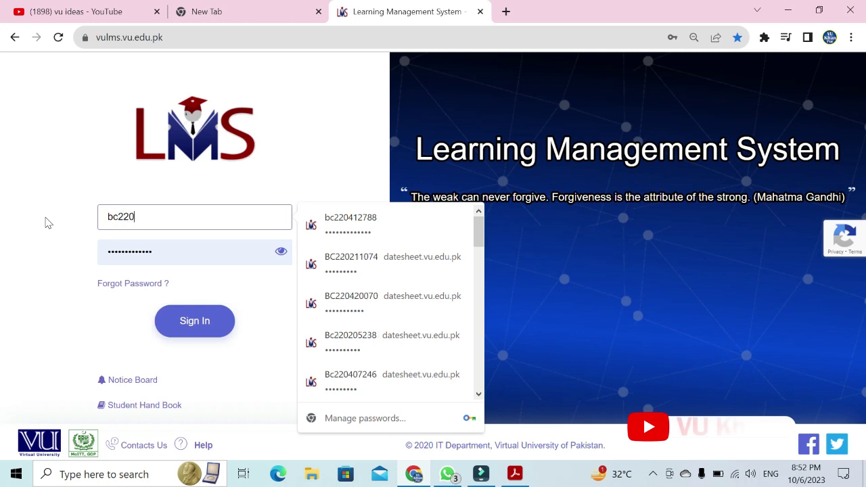
{"action": "type", "text": "40"}
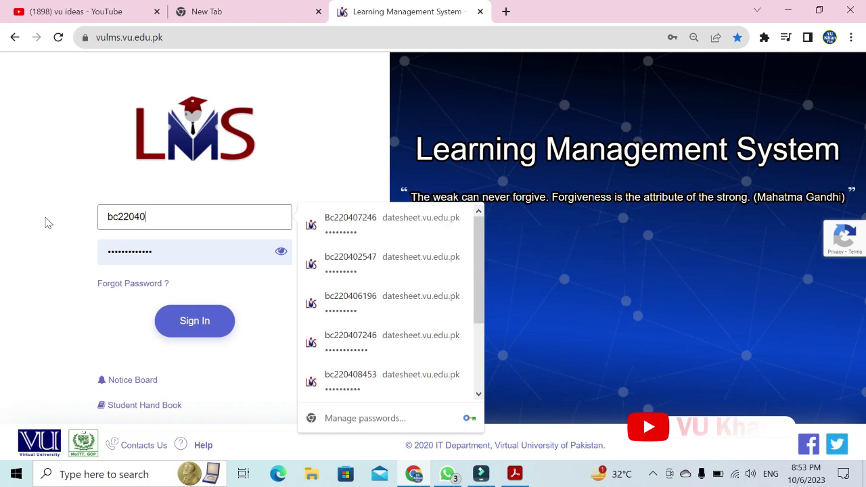
{"action": "type", "text": "438"}
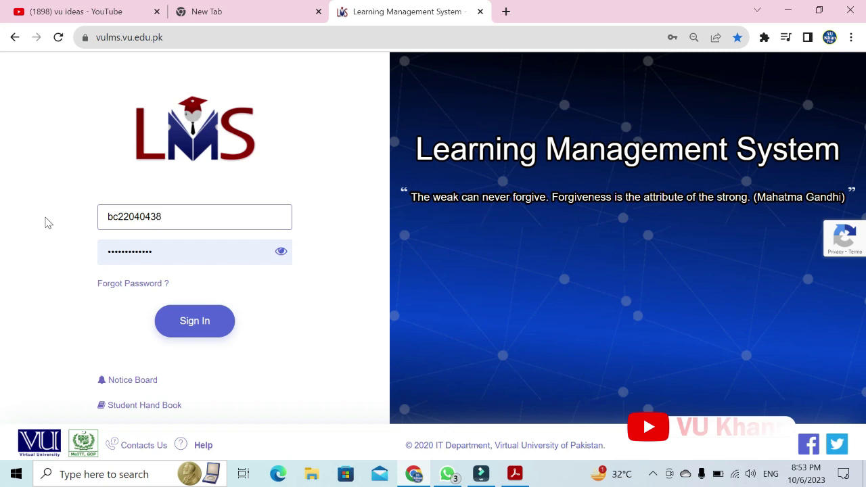
{"action": "type", "text": "2"}
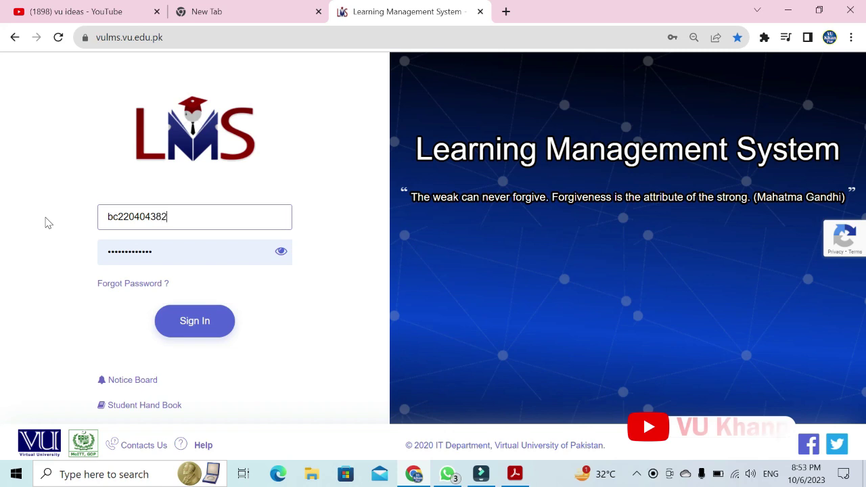
Step: Replace the saved password with the student's account password
{"action": "key", "text": "Tab"}
{"action": "double_click", "coordinate": [170, 253]}
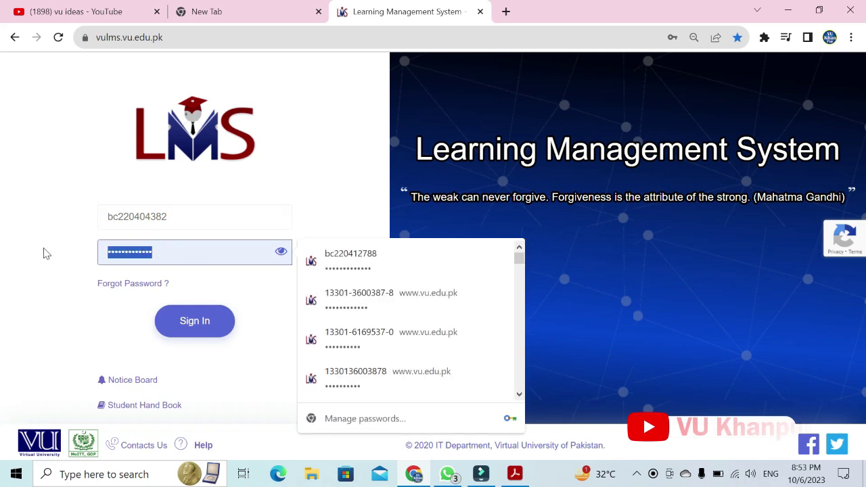
{"action": "type", "text": "a"}
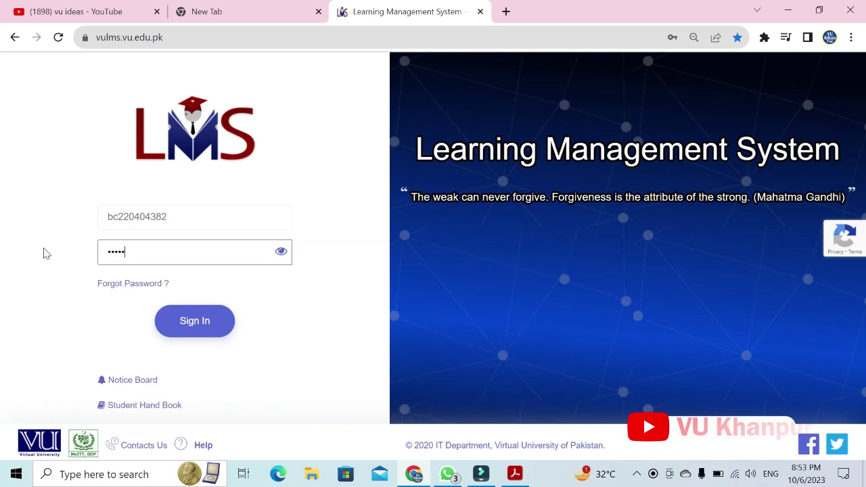
{"action": "type", "text": "••••••••"}
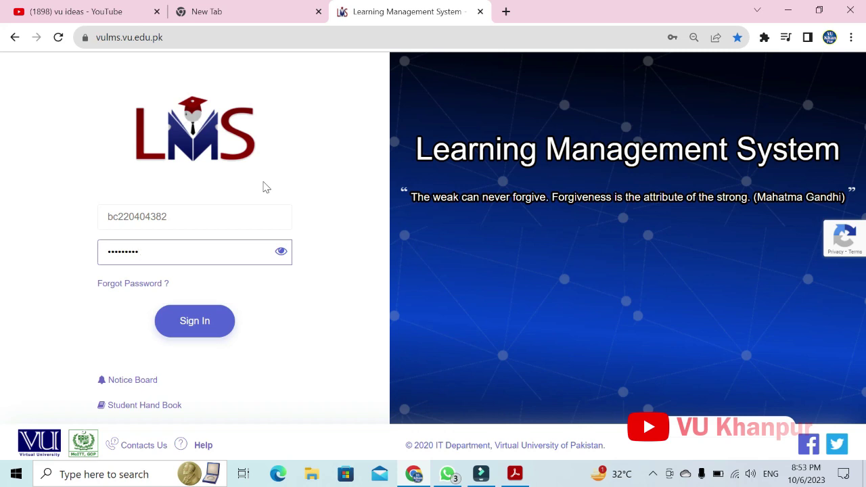
Step: Sign in and view the Grade Book showing 37 of 55 credits and CGPA 3.87
{"action": "left_click", "coordinate": [203, 330]}
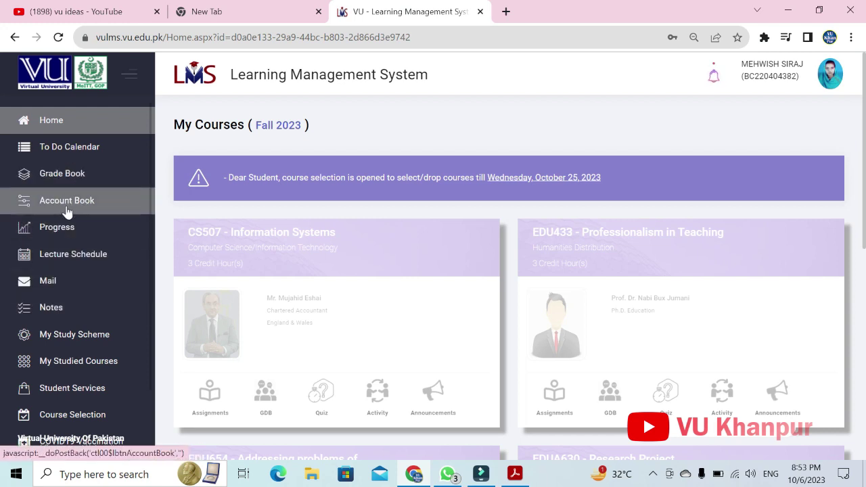
{"action": "left_click", "coordinate": [68, 178]}
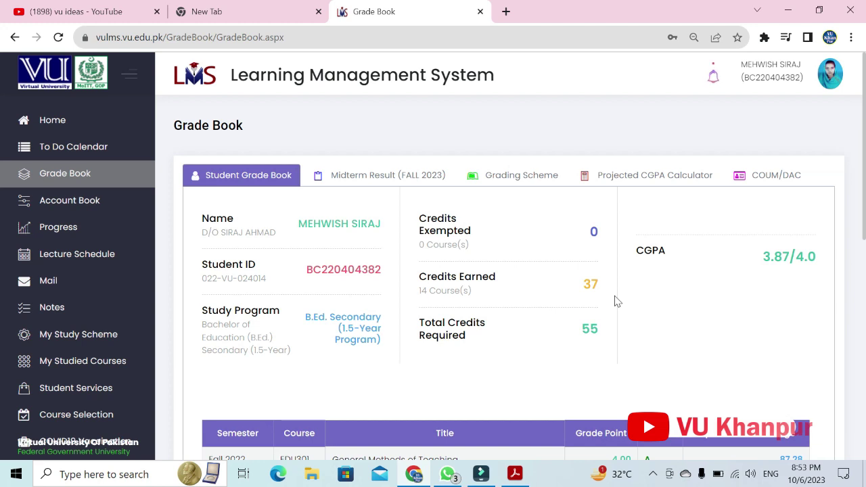
{"action": "double_click", "coordinate": [587, 285]}
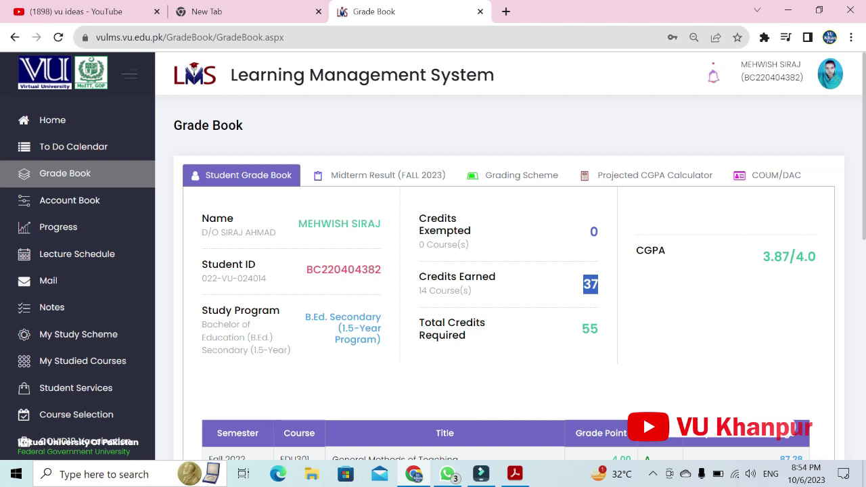
{"action": "left_click", "coordinate": [600, 290]}
{"action": "double_click", "coordinate": [599, 299]}
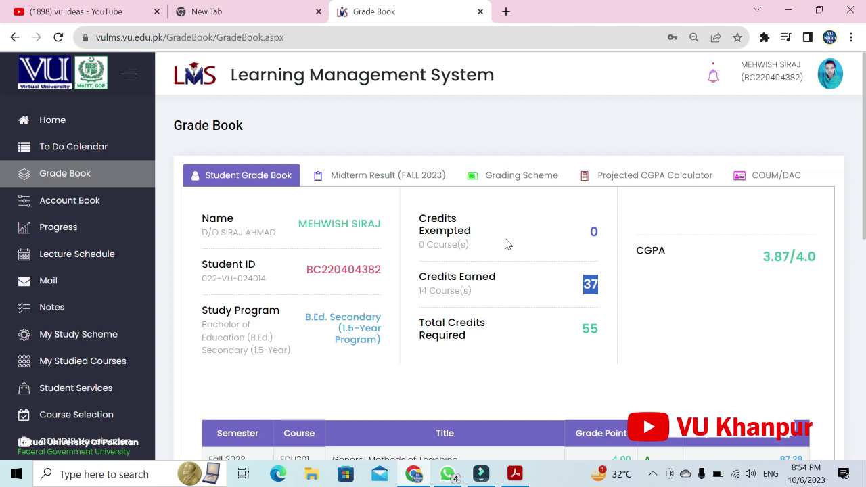
{"action": "scroll", "coordinate": [508, 244], "scroll_direction": "down", "scroll_amount": 1}
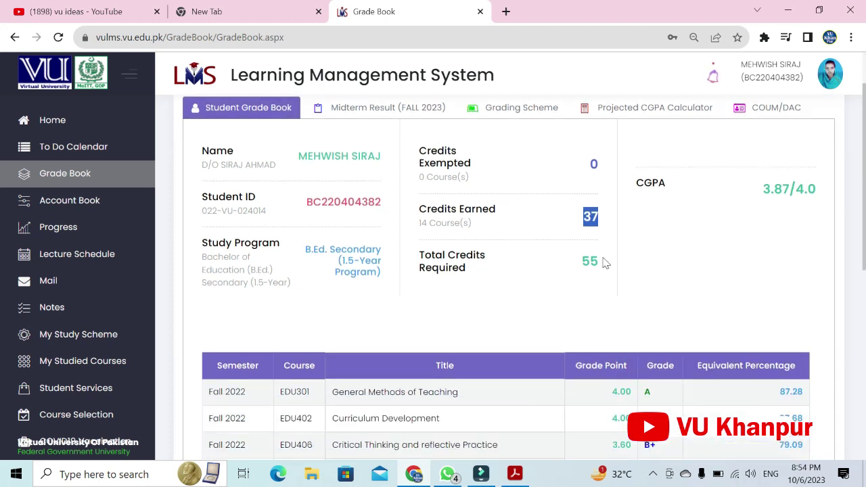
{"action": "left_click_drag", "start_coordinate": [820, 192], "coordinate": [761, 191]}
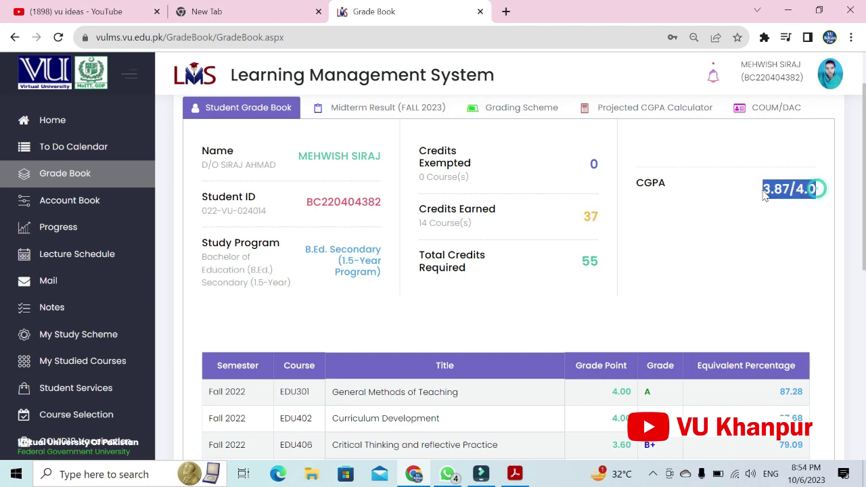
{"action": "scroll", "coordinate": [693, 243], "scroll_direction": "down", "scroll_amount": 2}
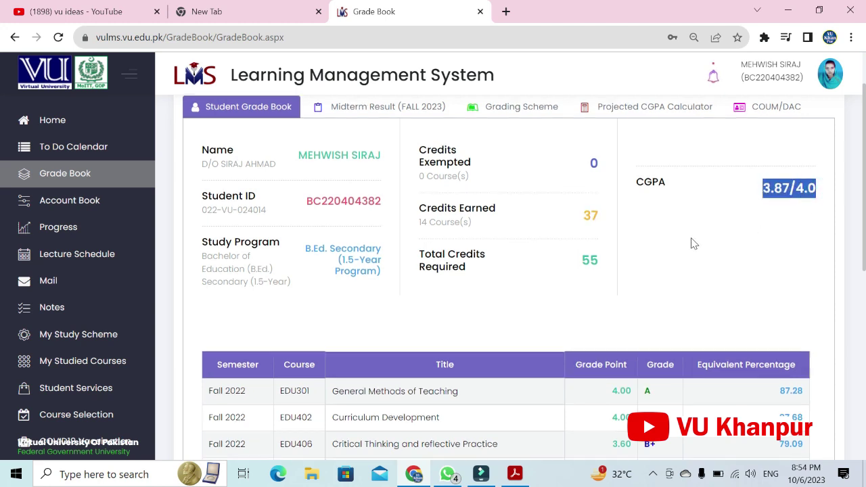
{"action": "scroll", "coordinate": [693, 243], "scroll_direction": "down", "scroll_amount": 4}
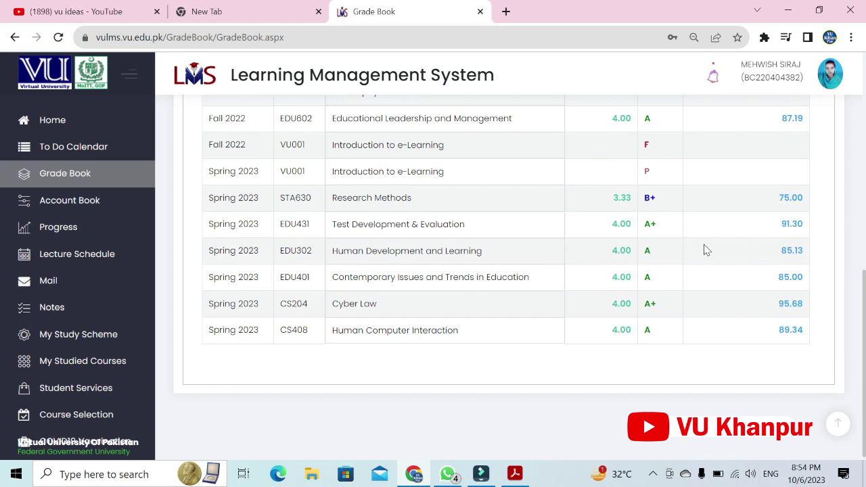
{"action": "scroll", "coordinate": [699, 251], "scroll_direction": "down", "scroll_amount": 1}
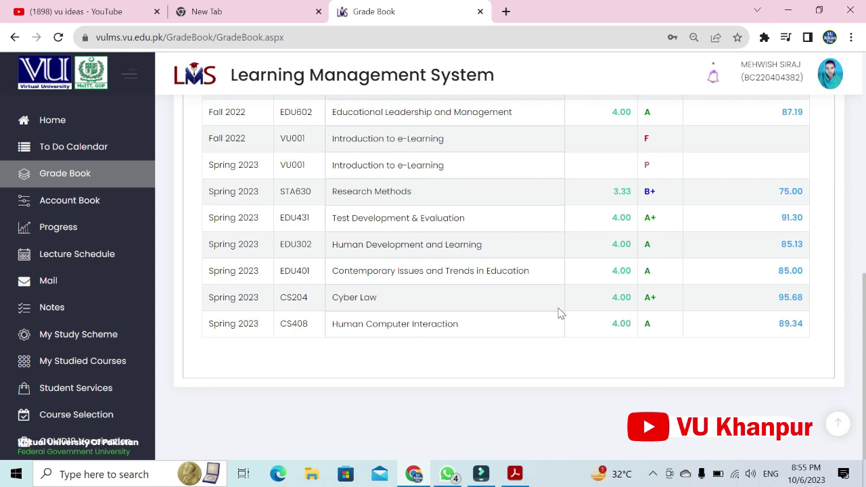
{"action": "left_click", "coordinate": [65, 173]}
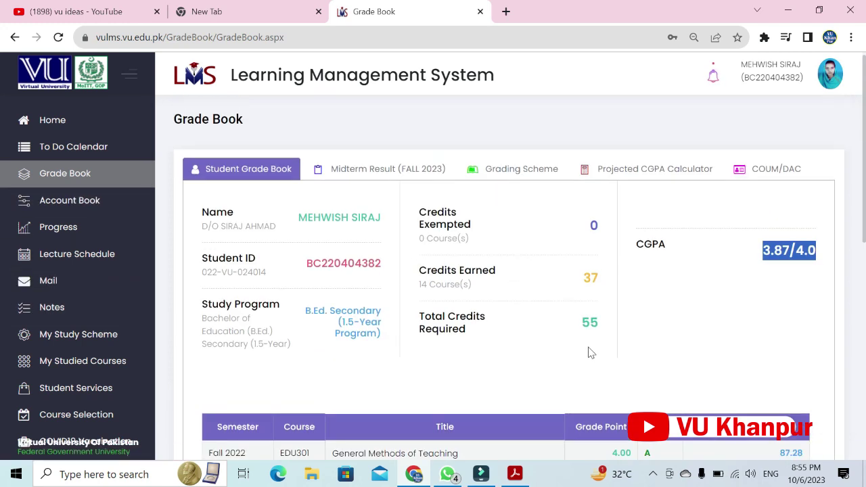
{"action": "double_click", "coordinate": [589, 322]}
{"action": "double_click", "coordinate": [590, 277]}
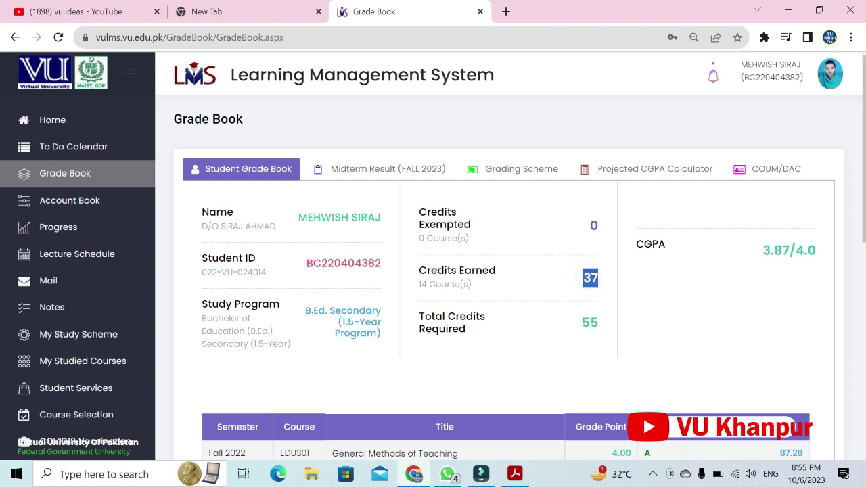
{"action": "double_click", "coordinate": [776, 251]}
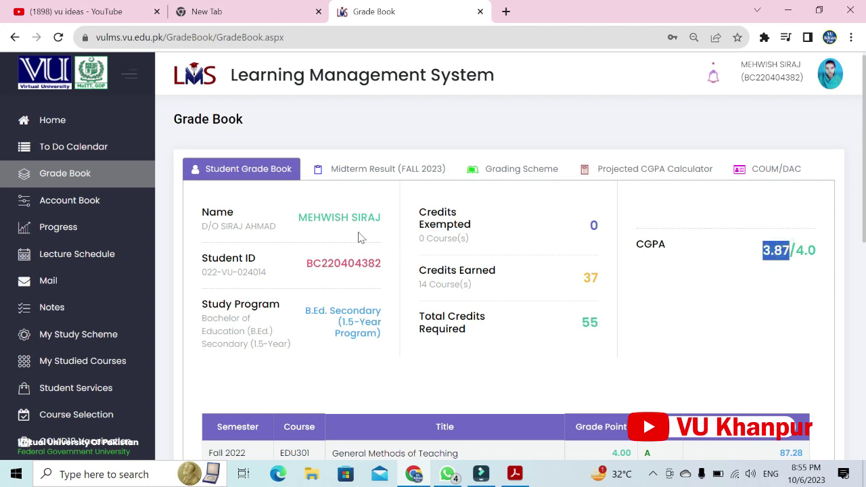
{"action": "scroll", "coordinate": [84, 263], "scroll_direction": "down", "scroll_amount": 2}
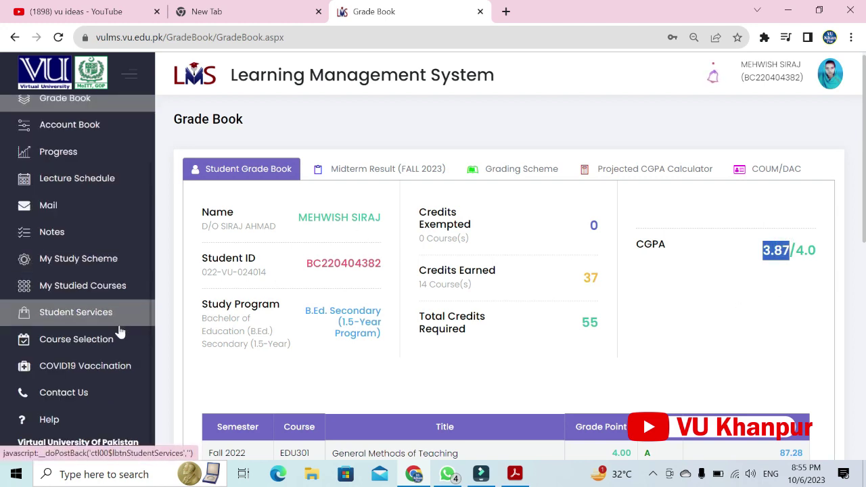
Step: Open Course Selection and review the five new courses in the Fall 2023 enrollment table
{"action": "left_click", "coordinate": [71, 348]}
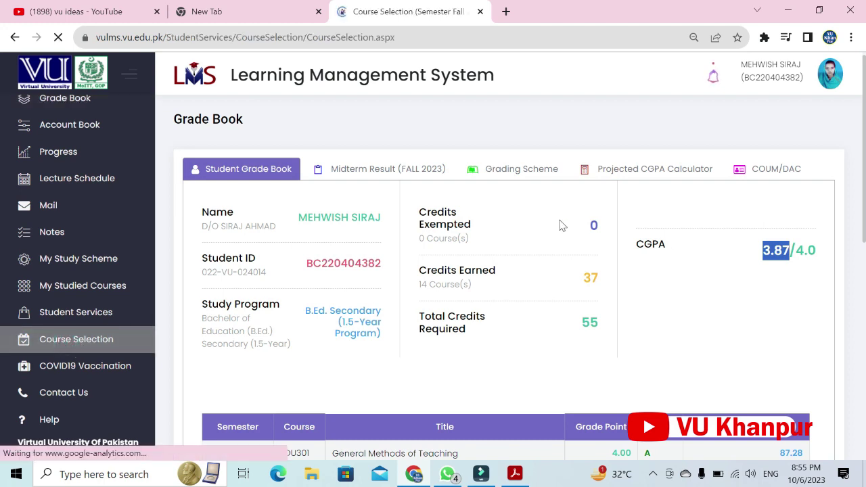
{"action": "scroll", "coordinate": [575, 230], "scroll_direction": "down", "scroll_amount": 2}
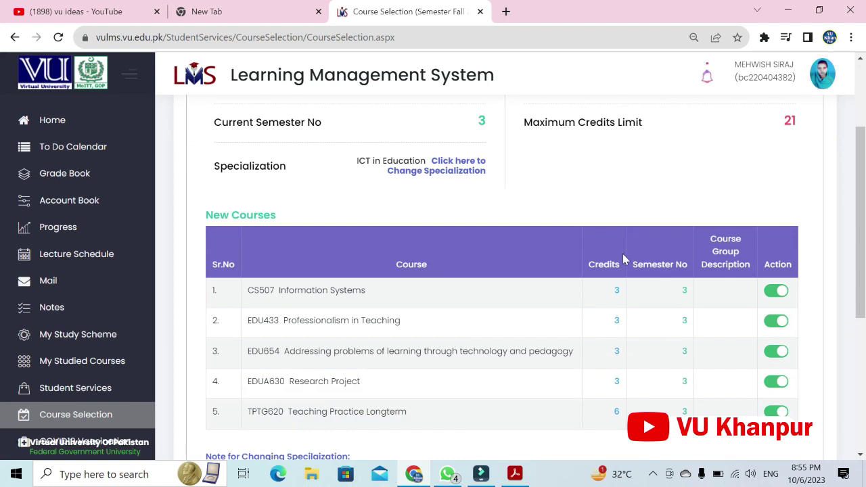
{"action": "scroll", "coordinate": [609, 250], "scroll_direction": "up", "scroll_amount": 2}
{"action": "left_click_drag", "start_coordinate": [861, 171], "coordinate": [829, 294]}
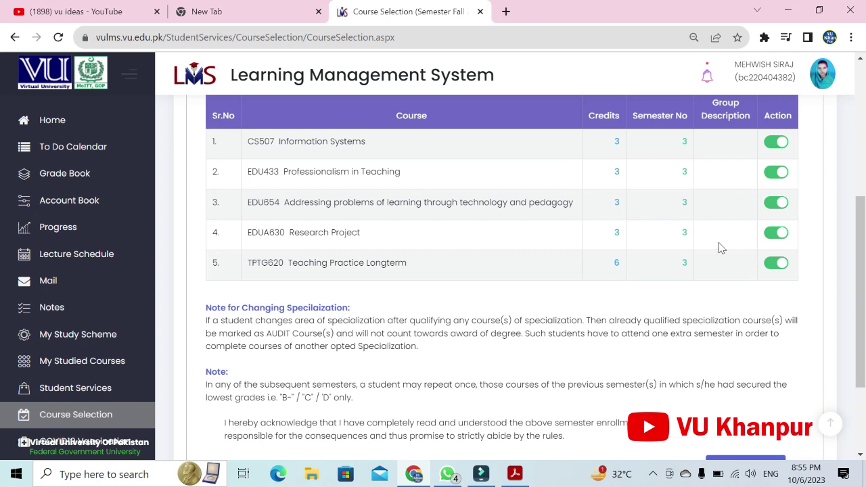
{"action": "scroll", "coordinate": [654, 278], "scroll_direction": "up", "scroll_amount": 1}
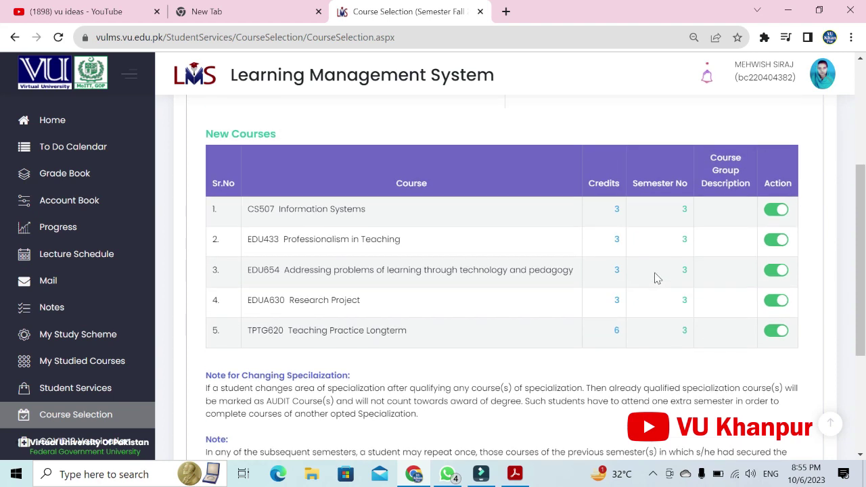
{"action": "scroll", "coordinate": [863, 288], "scroll_direction": "up", "scroll_amount": 2}
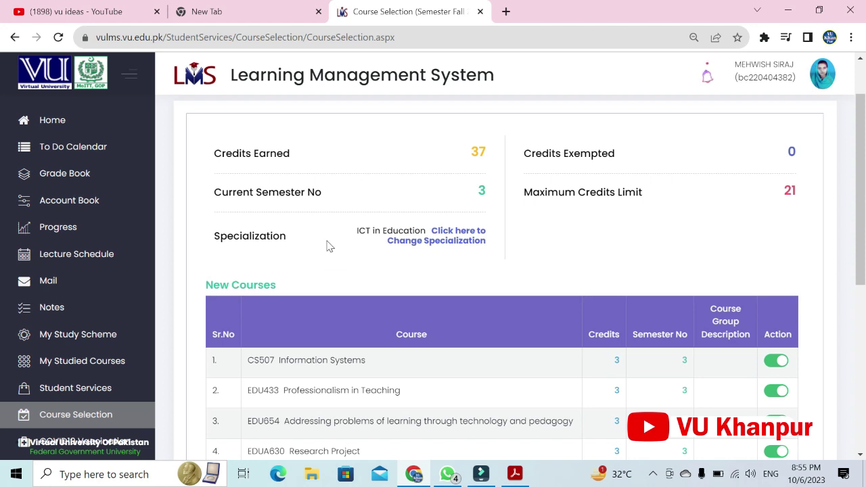
{"action": "scroll", "coordinate": [678, 254], "scroll_direction": "up", "scroll_amount": 1}
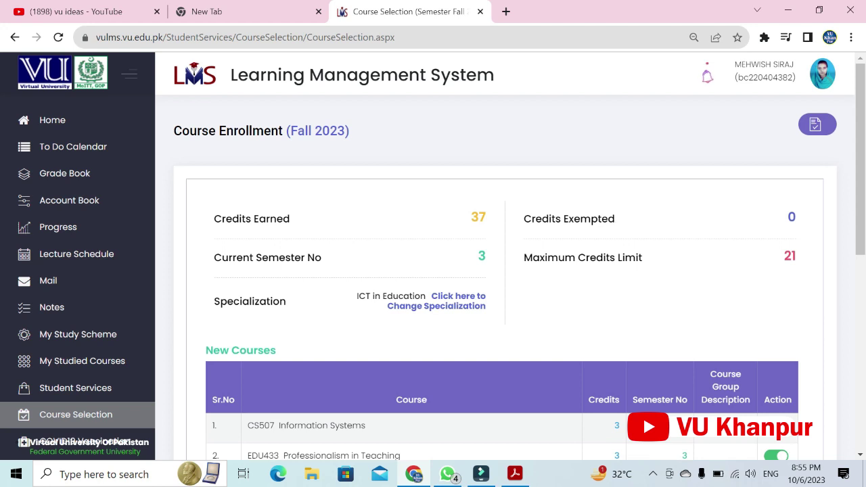
{"action": "scroll", "coordinate": [605, 224], "scroll_direction": "down", "scroll_amount": 1}
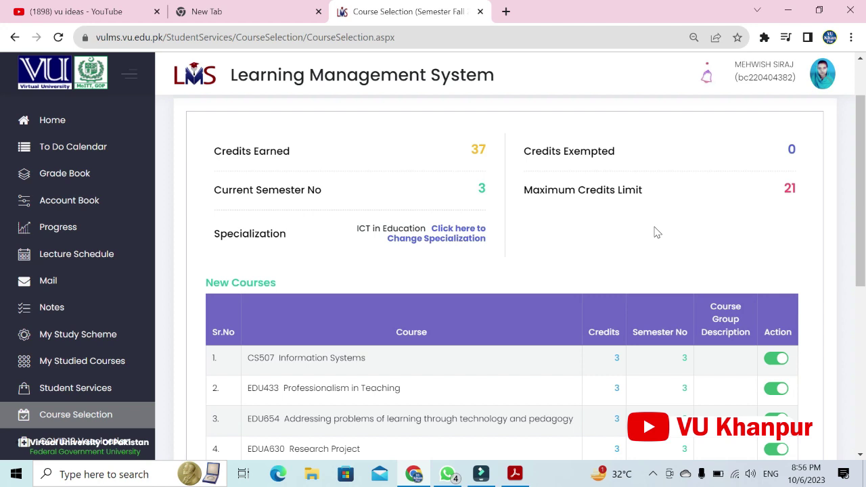
{"action": "scroll", "coordinate": [655, 232], "scroll_direction": "down", "scroll_amount": 1}
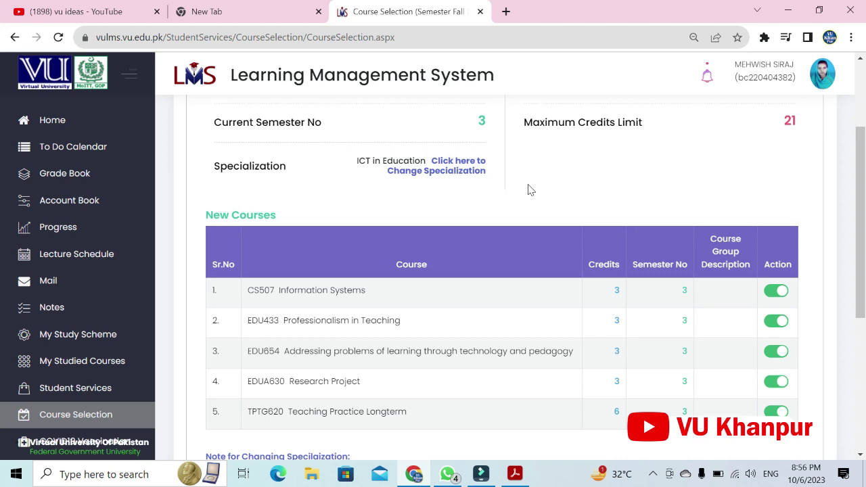
{"action": "scroll", "coordinate": [531, 189], "scroll_direction": "down", "scroll_amount": 1}
Step: Switch off CS507, EDU433, EDU654, EDUA630 and TPTG620 in the Action column
{"action": "left_click", "coordinate": [779, 225]}
{"action": "left_click", "coordinate": [775, 255]}
{"action": "left_click", "coordinate": [775, 286]}
{"action": "left_click", "coordinate": [774, 315]}
{"action": "left_click", "coordinate": [781, 344]}
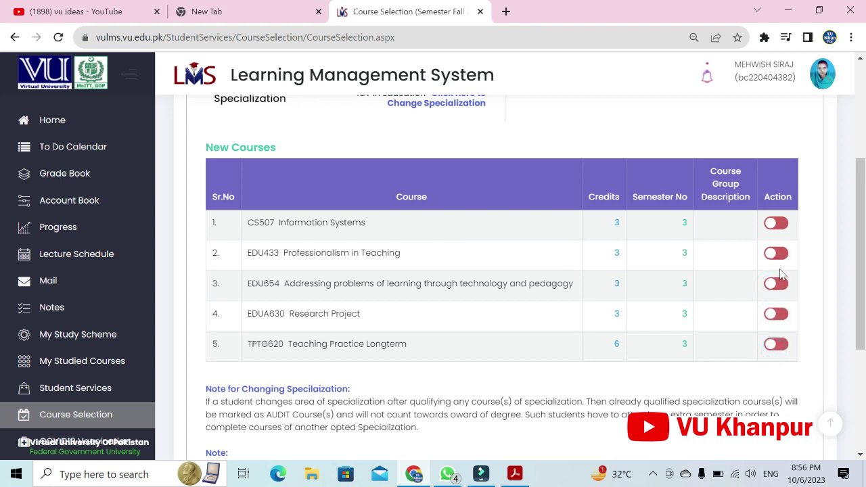
Step: Switch all five courses, CS507 through TPTG620, back on
{"action": "scroll", "coordinate": [782, 276], "scroll_direction": "down", "scroll_amount": 1}
{"action": "left_click", "coordinate": [778, 157]}
{"action": "left_click", "coordinate": [777, 186]}
{"action": "left_click", "coordinate": [776, 217]}
{"action": "left_click", "coordinate": [776, 246]}
{"action": "left_click", "coordinate": [776, 276]}
Step: Attempt to save the course selection with Save Selection
{"action": "scroll", "coordinate": [770, 305], "scroll_direction": "down", "scroll_amount": 2}
{"action": "left_click", "coordinate": [765, 345]}
{"action": "left_click", "coordinate": [746, 360]}
{"action": "left_click", "coordinate": [751, 359]}
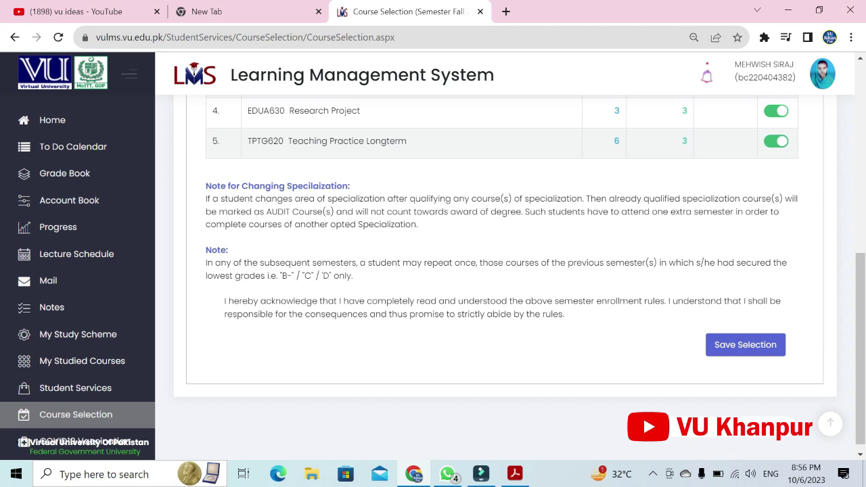
Step: Review the specialization note and the course table on the enrollment page
{"action": "left_click_drag", "start_coordinate": [419, 225], "coordinate": [213, 199]}
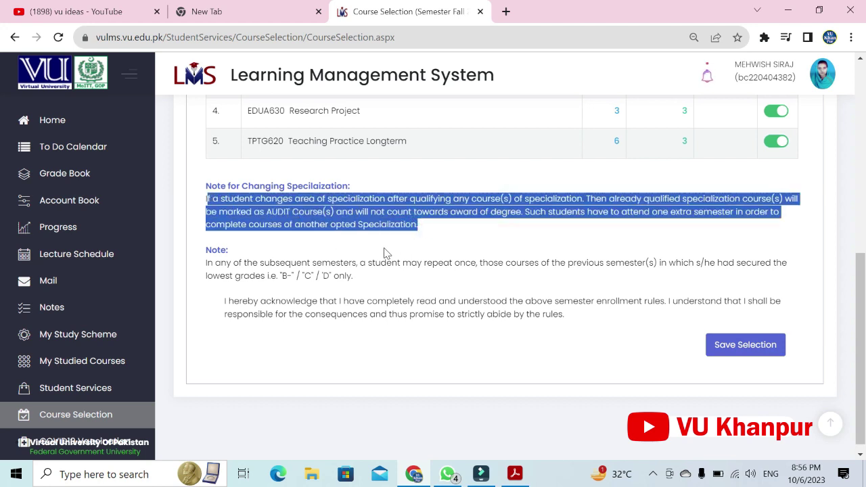
{"action": "left_click", "coordinate": [441, 252]}
{"action": "scroll", "coordinate": [448, 250], "scroll_direction": "up", "scroll_amount": 5}
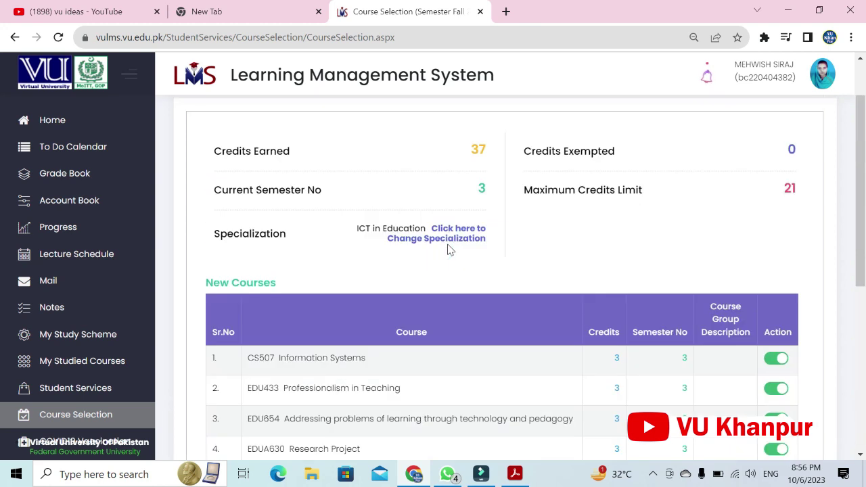
{"action": "scroll", "coordinate": [450, 249], "scroll_direction": "up", "scroll_amount": 1}
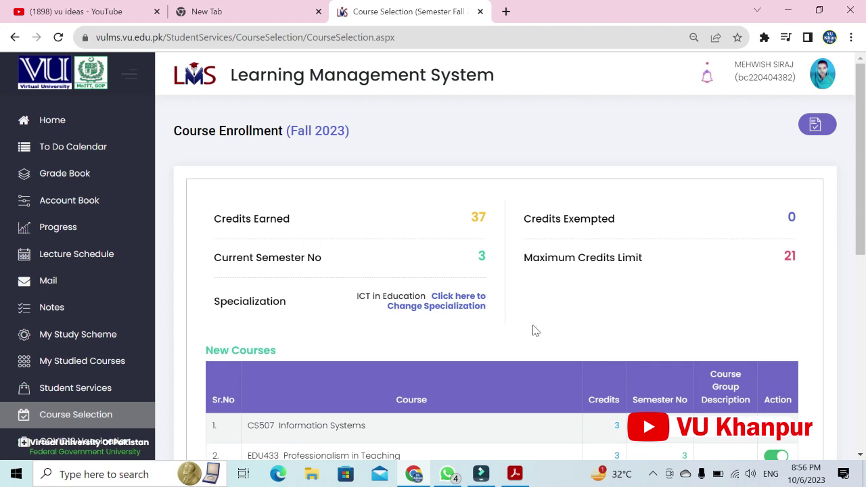
{"action": "scroll", "coordinate": [562, 318], "scroll_direction": "down", "scroll_amount": 2}
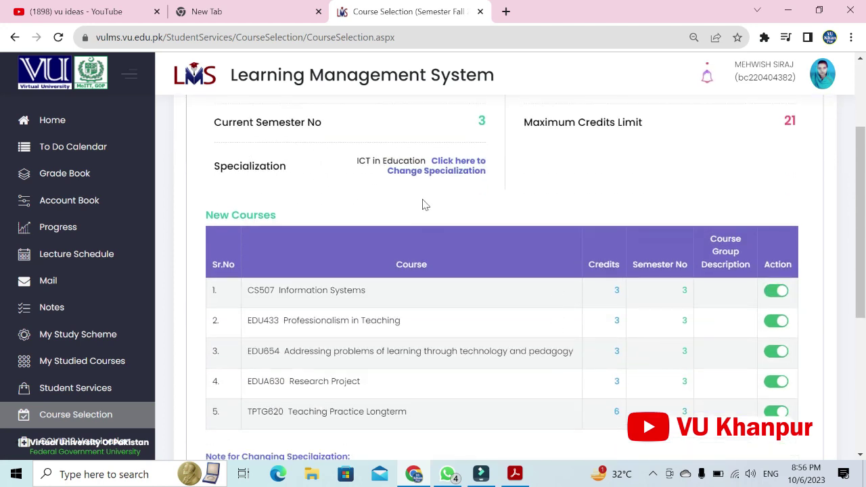
{"action": "scroll", "coordinate": [573, 170], "scroll_direction": "down", "scroll_amount": 2}
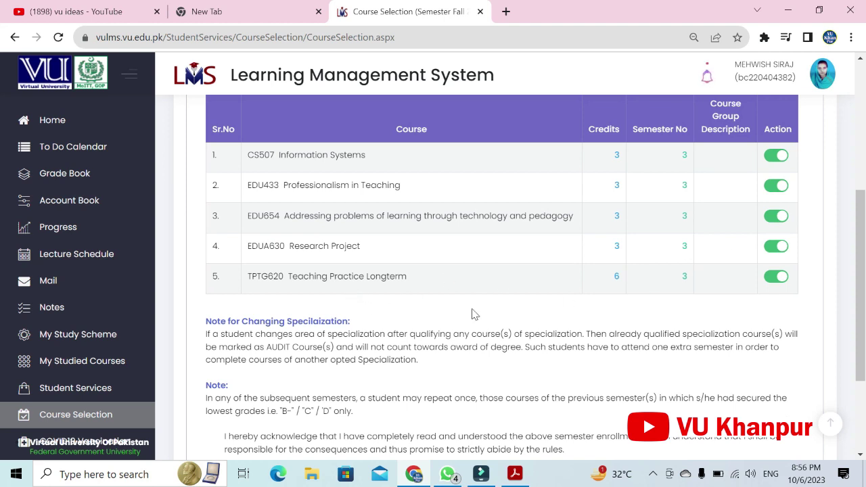
Step: Check TPTG620's 6 credits and save the Fall 2023 course selection
{"action": "double_click", "coordinate": [616, 276]}
{"action": "scroll", "coordinate": [780, 215], "scroll_direction": "down", "scroll_amount": 2}
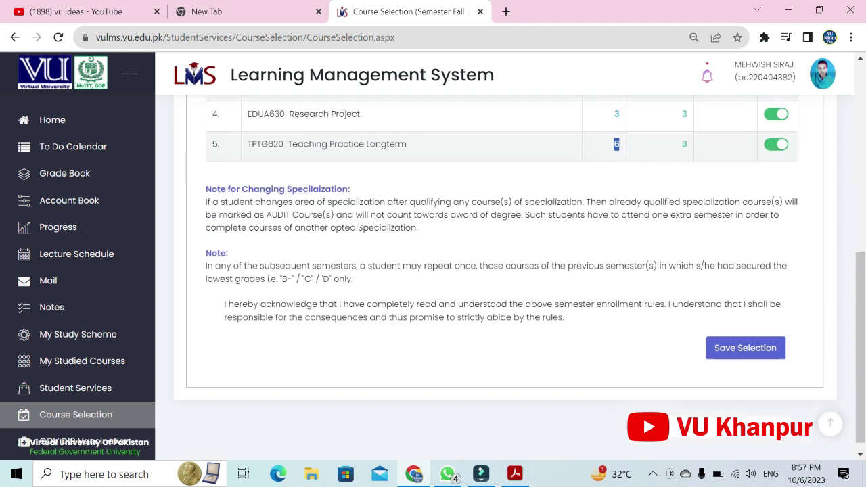
{"action": "left_click", "coordinate": [741, 354]}
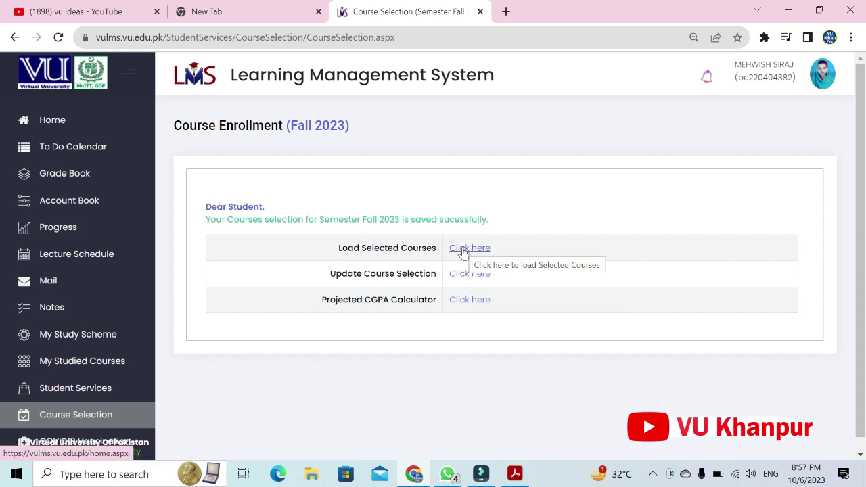
Step: Load the saved Fall 2023 courses via the Load Selected Courses link
{"action": "left_click", "coordinate": [463, 248]}
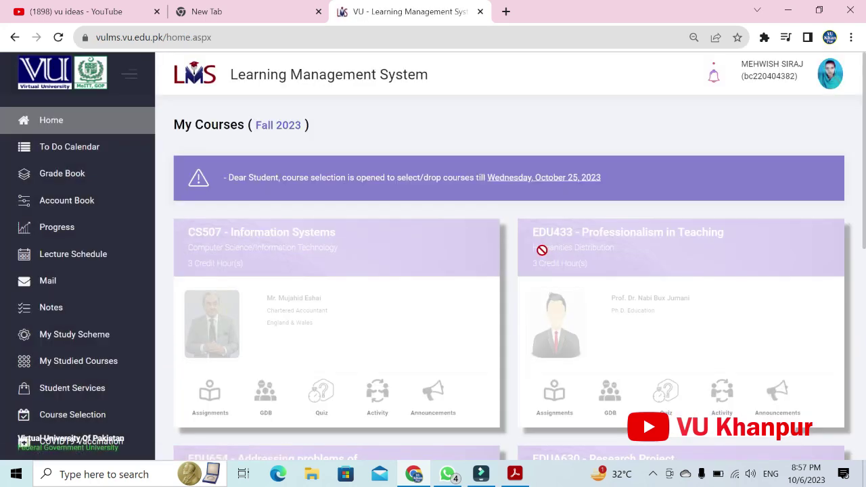
Step: Scroll through the Fall 2023 course cards to check CS507, EDU433, EDU654, EDUA630 and TPTG620
{"action": "scroll", "coordinate": [512, 274], "scroll_direction": "down", "scroll_amount": 6}
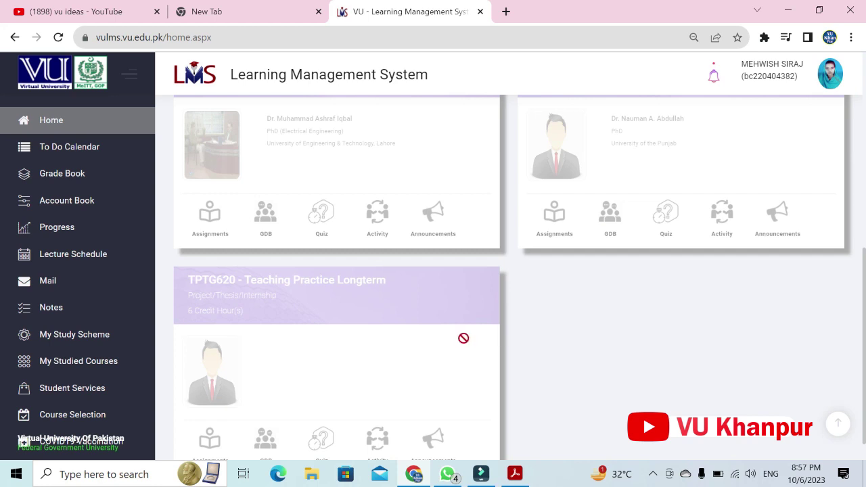
{"action": "scroll", "coordinate": [304, 360], "scroll_direction": "up", "scroll_amount": 1}
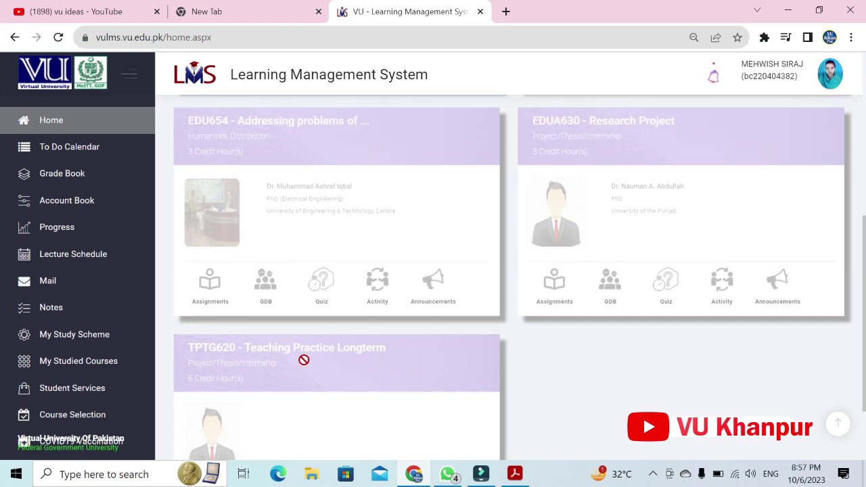
{"action": "scroll", "coordinate": [303, 360], "scroll_direction": "up", "scroll_amount": 5}
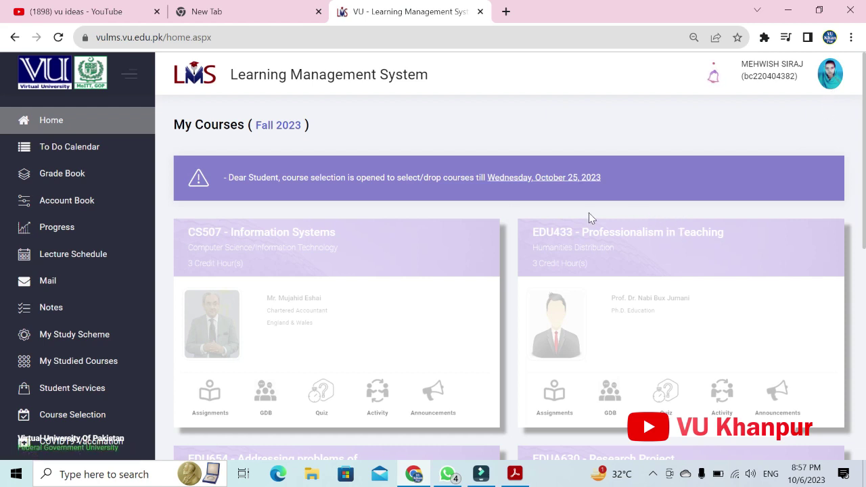
{"action": "scroll", "coordinate": [514, 214], "scroll_direction": "down", "scroll_amount": 1}
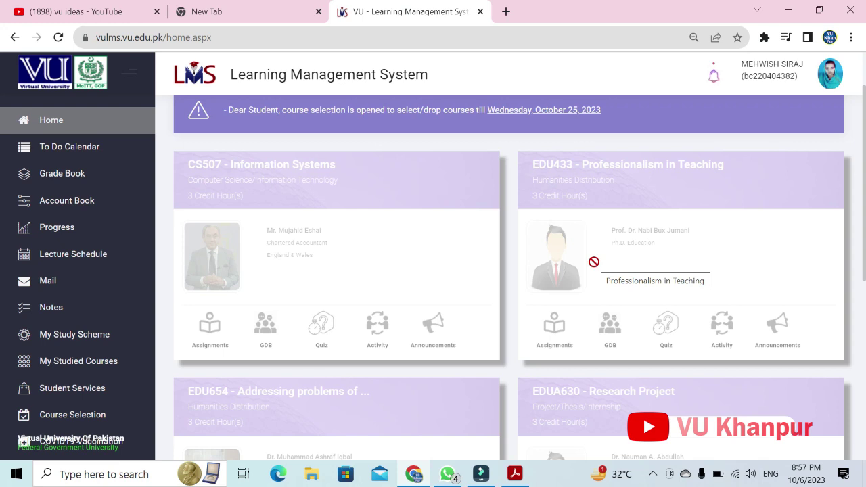
{"action": "scroll", "coordinate": [594, 262], "scroll_direction": "down", "scroll_amount": 2}
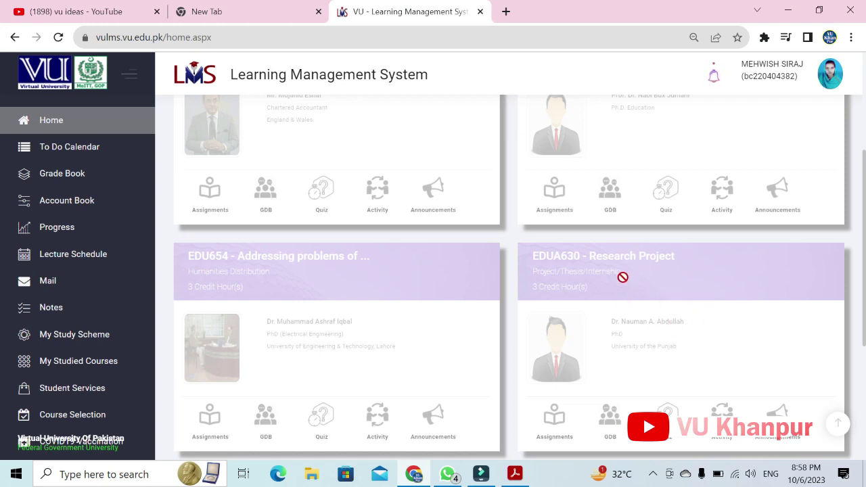
{"action": "scroll", "coordinate": [621, 277], "scroll_direction": "down", "scroll_amount": 2}
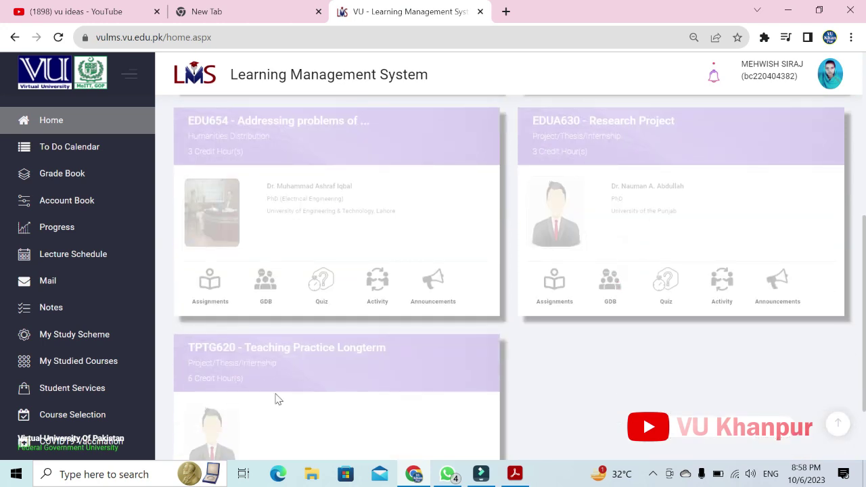
{"action": "scroll", "coordinate": [277, 399], "scroll_direction": "down", "scroll_amount": 1}
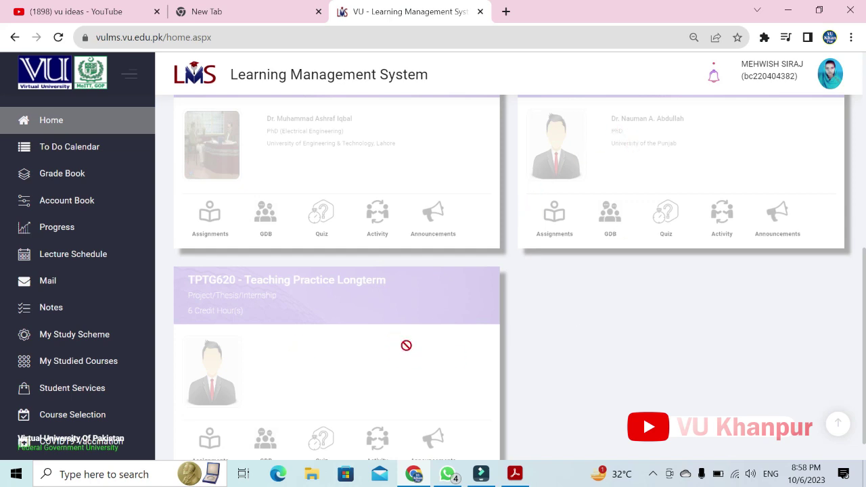
{"action": "scroll", "coordinate": [406, 363], "scroll_direction": "up", "scroll_amount": 2}
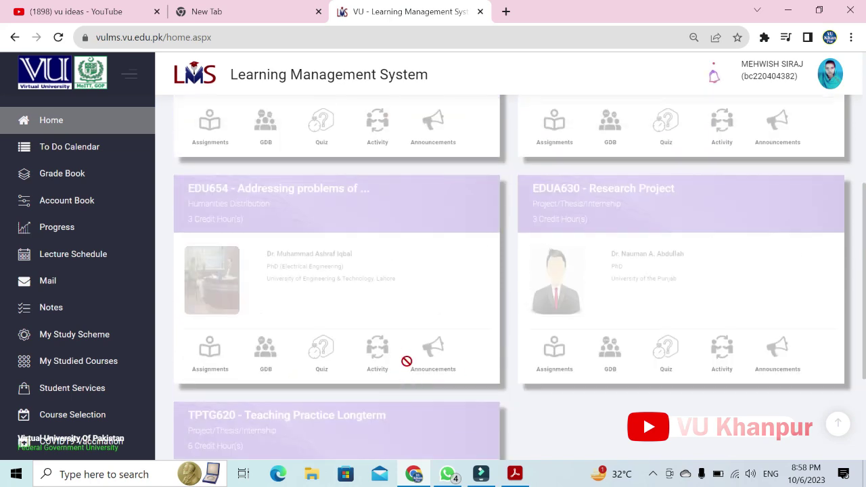
{"action": "scroll", "coordinate": [427, 348], "scroll_direction": "up", "scroll_amount": 3}
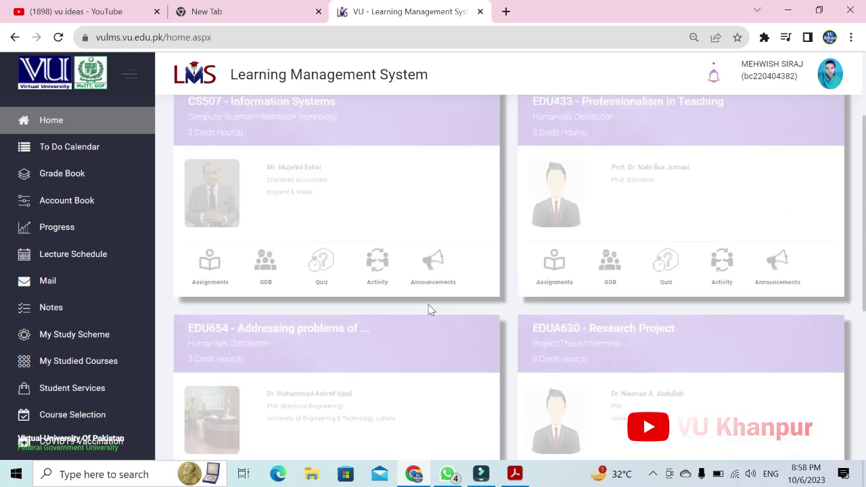
{"action": "scroll", "coordinate": [428, 305], "scroll_direction": "down", "scroll_amount": 3}
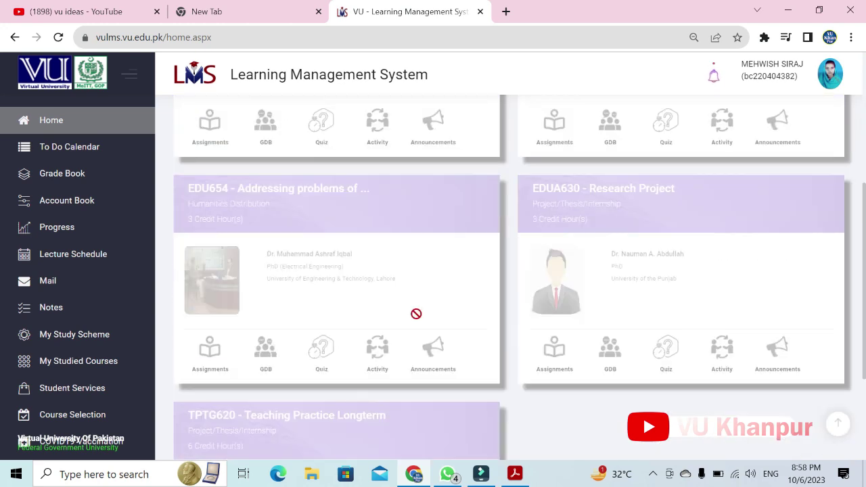
{"action": "scroll", "coordinate": [566, 266], "scroll_direction": "down", "scroll_amount": 3}
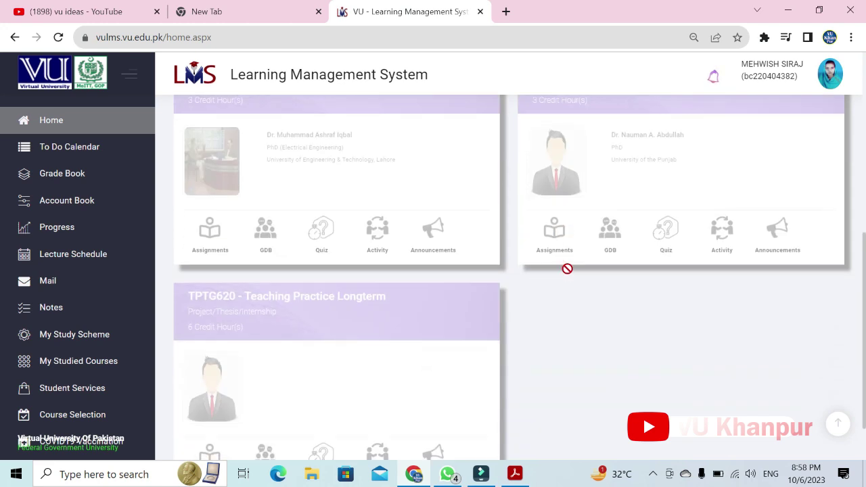
{"action": "left_click_drag", "start_coordinate": [332, 298], "coordinate": [314, 348]}
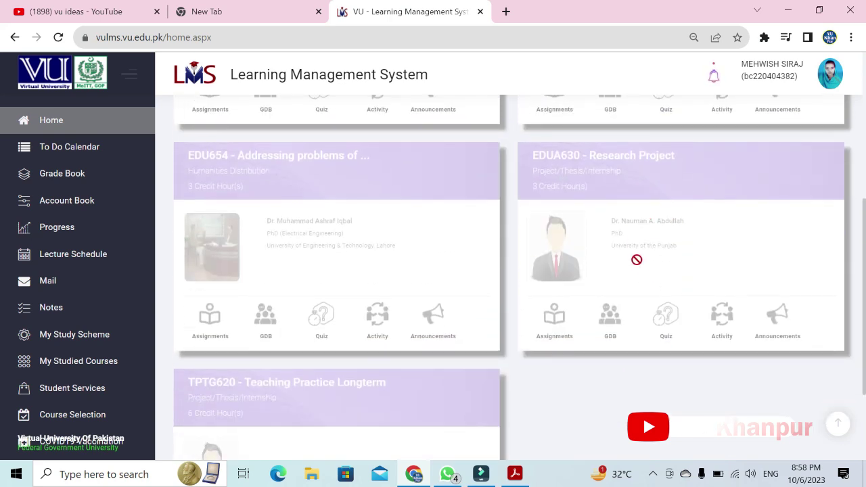
{"action": "scroll", "coordinate": [607, 207], "scroll_direction": "down", "scroll_amount": 1}
{"action": "scroll", "coordinate": [369, 344], "scroll_direction": "down", "scroll_amount": 1}
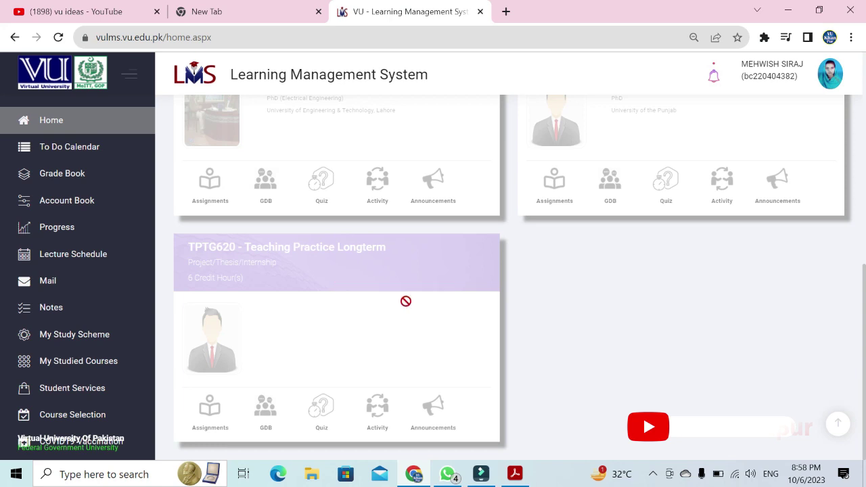
{"action": "scroll", "coordinate": [406, 301], "scroll_direction": "up", "scroll_amount": 4}
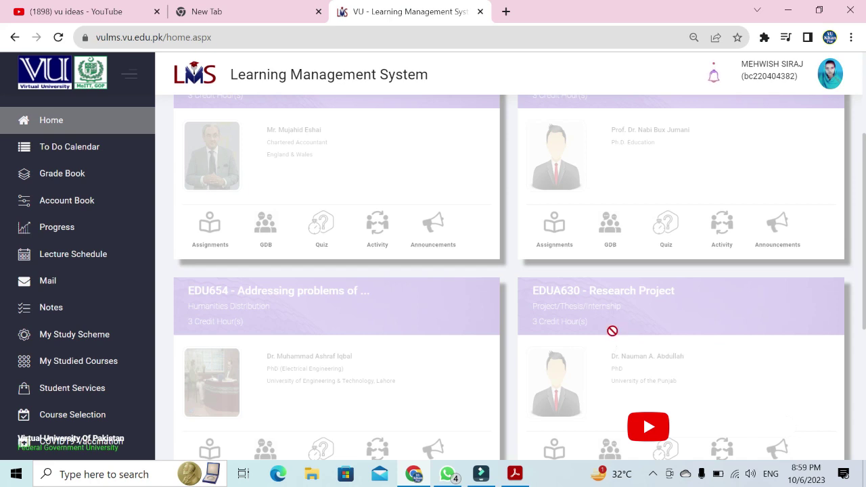
{"action": "scroll", "coordinate": [606, 318], "scroll_direction": "down", "scroll_amount": 1}
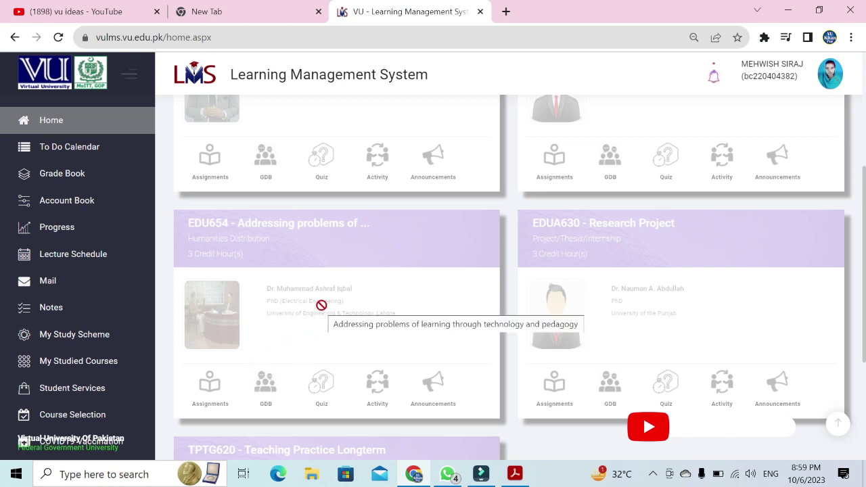
{"action": "scroll", "coordinate": [321, 305], "scroll_direction": "down", "scroll_amount": 2}
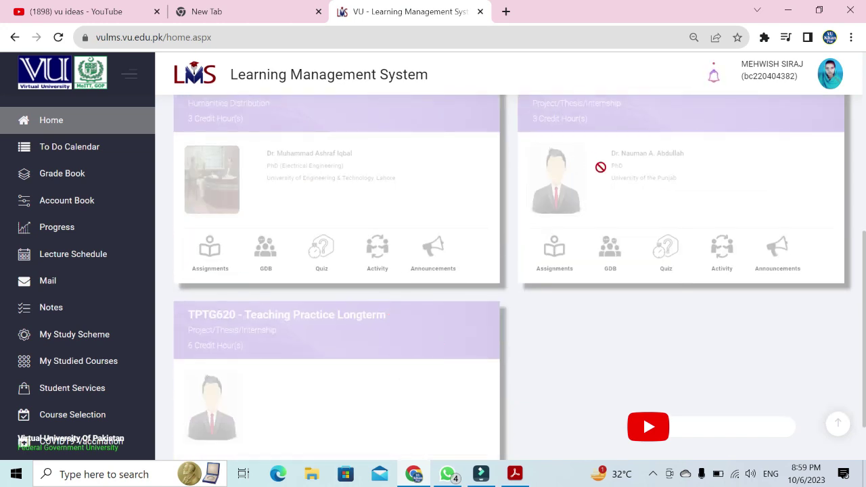
{"action": "scroll", "coordinate": [369, 346], "scroll_direction": "down", "scroll_amount": 1}
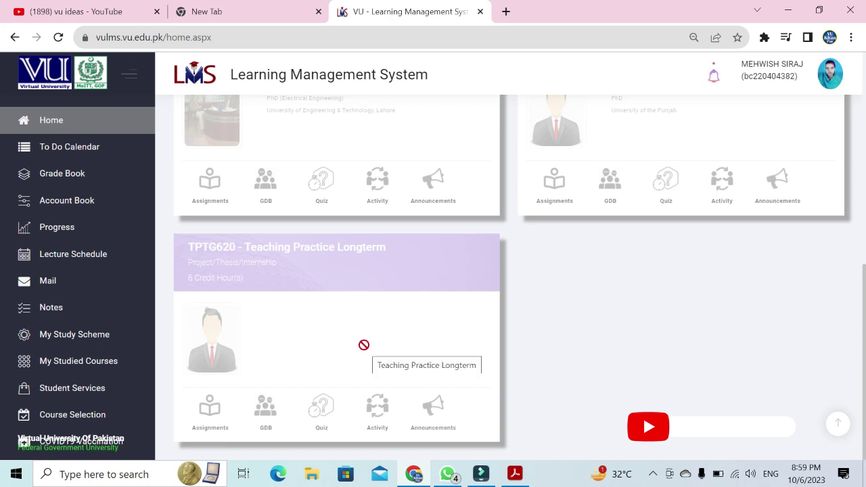
{"action": "scroll", "coordinate": [346, 341], "scroll_direction": "up", "scroll_amount": 2}
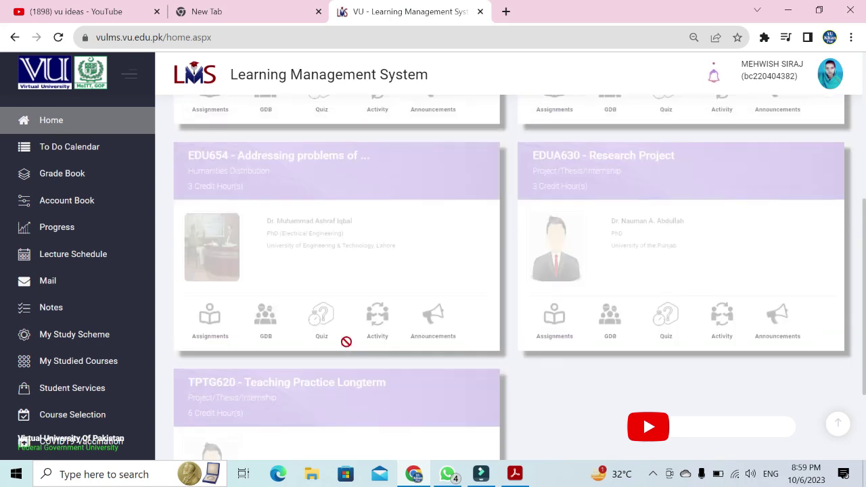
{"action": "scroll", "coordinate": [587, 220], "scroll_direction": "down", "scroll_amount": 1}
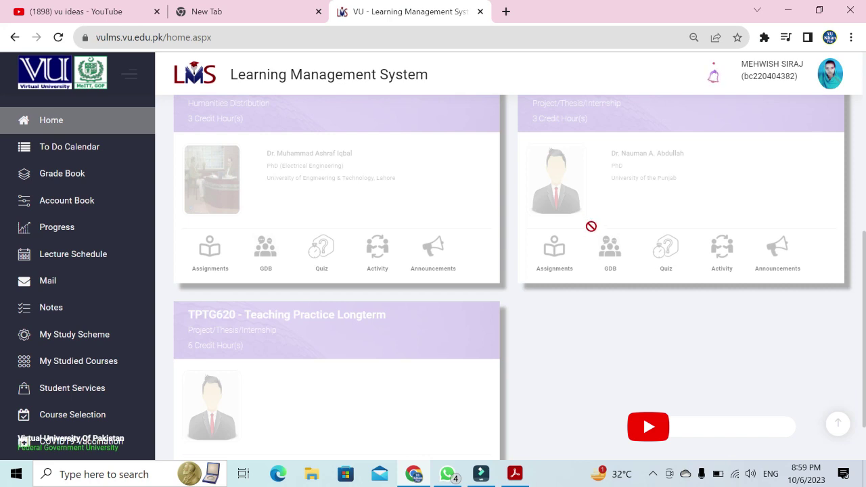
{"action": "scroll", "coordinate": [414, 342], "scroll_direction": "down", "scroll_amount": 1}
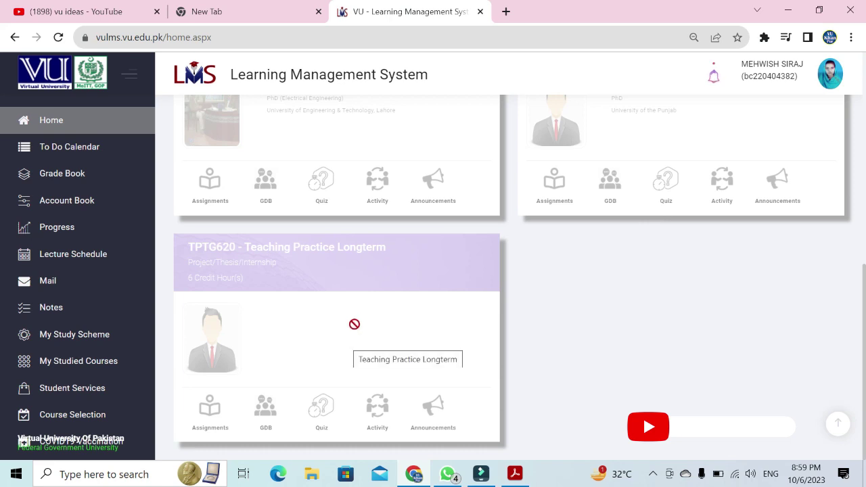
{"action": "scroll", "coordinate": [352, 321], "scroll_direction": "up", "scroll_amount": 10}
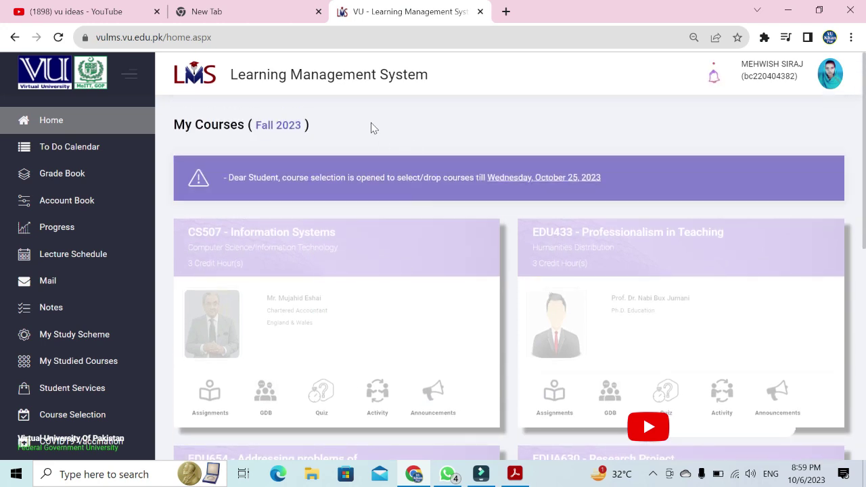
Step: Return to the vu ideas YouTube tab and bring up the Screen Recorder controls from the system tray
{"action": "left_click", "coordinate": [78, 15]}
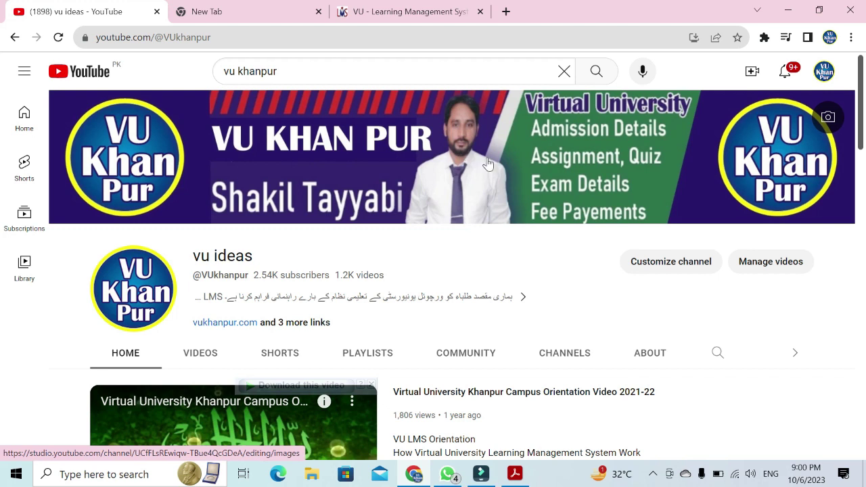
{"action": "left_click", "coordinate": [653, 473]}
{"action": "left_click", "coordinate": [680, 419]}
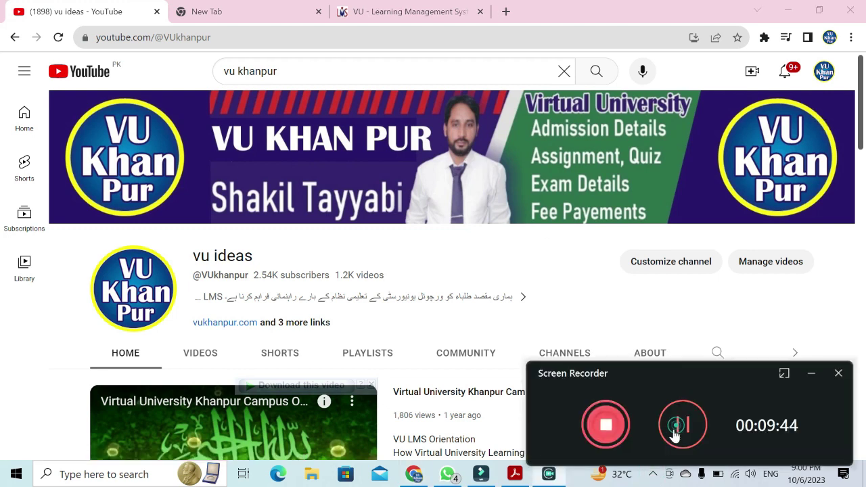